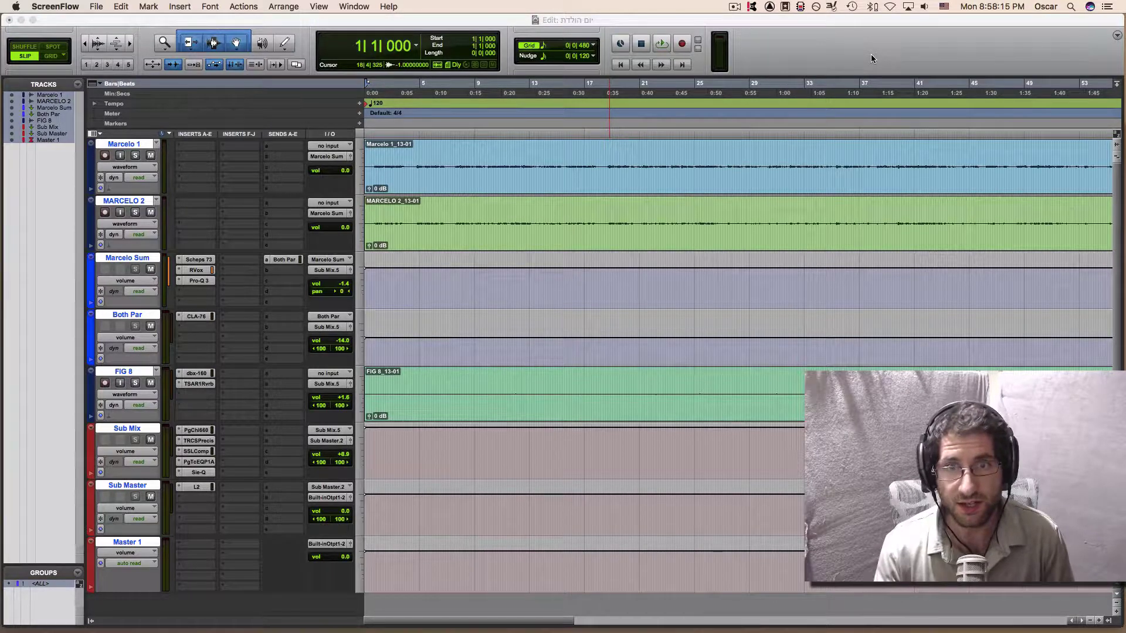
Examine the EQ, Dynamics and Harmonic plug-ins available for the first audio track's empty first insert
click(195, 146)
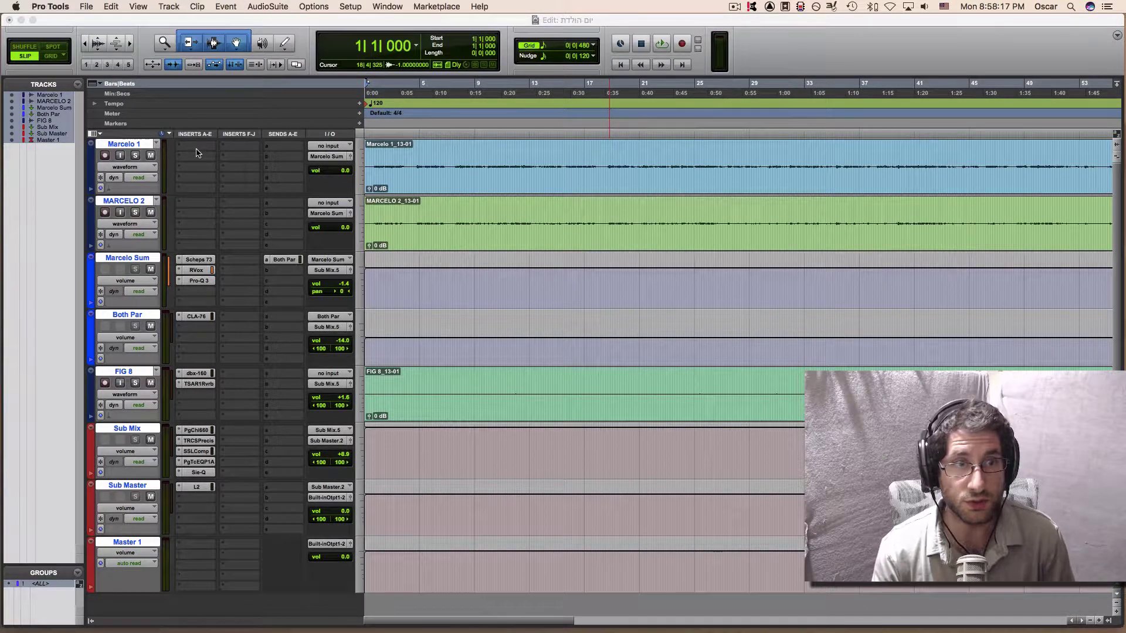
click(195, 147)
mouse_move(246, 171)
mouse_move(281, 173)
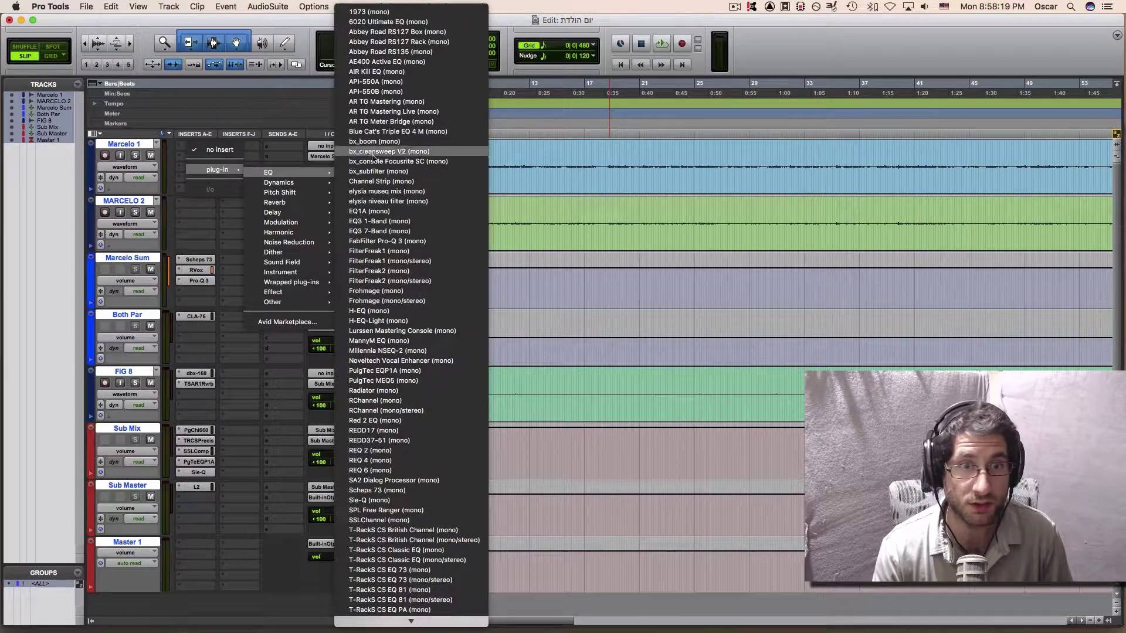
scroll(373, 159, down, 2)
scroll(373, 159, up, 5)
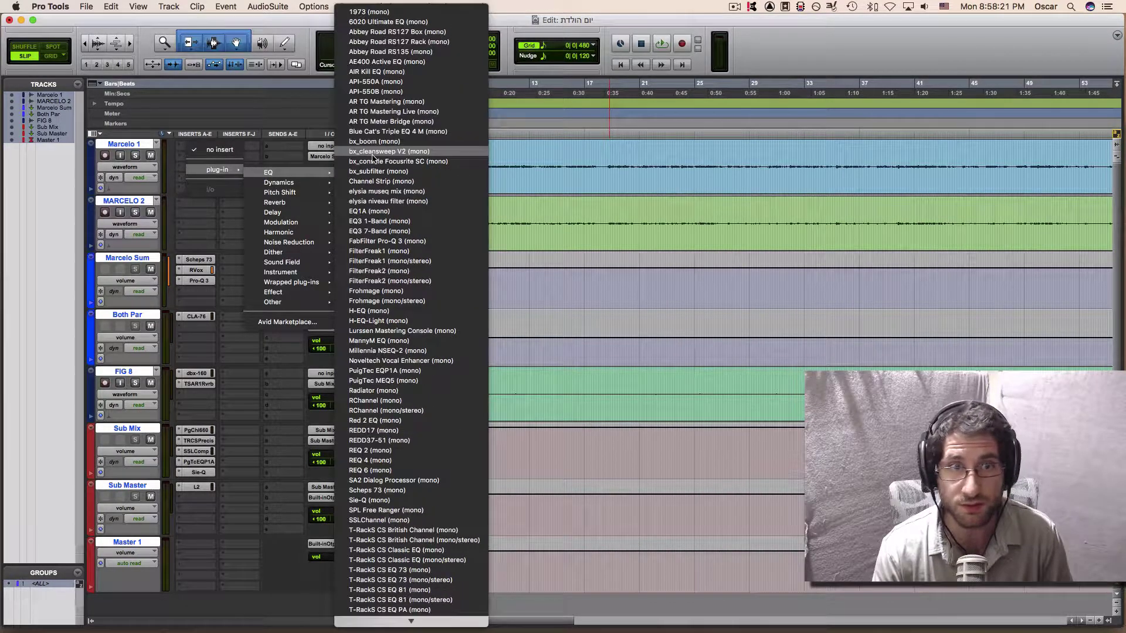
mouse_move(321, 184)
scroll(392, 183, down, 15)
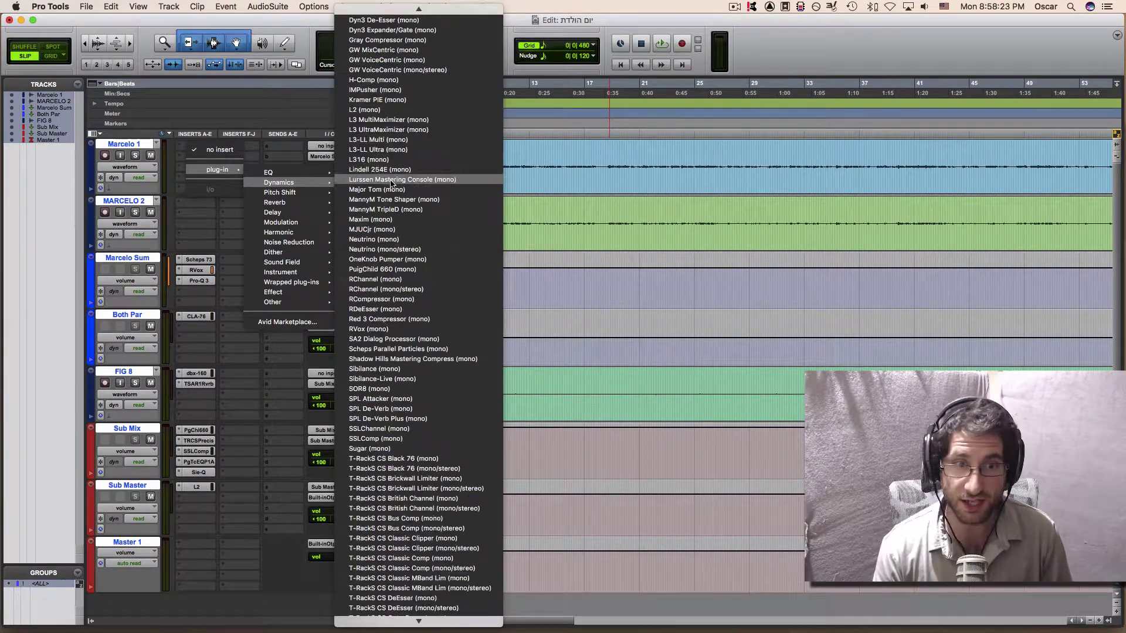
scroll(392, 183, down, 3)
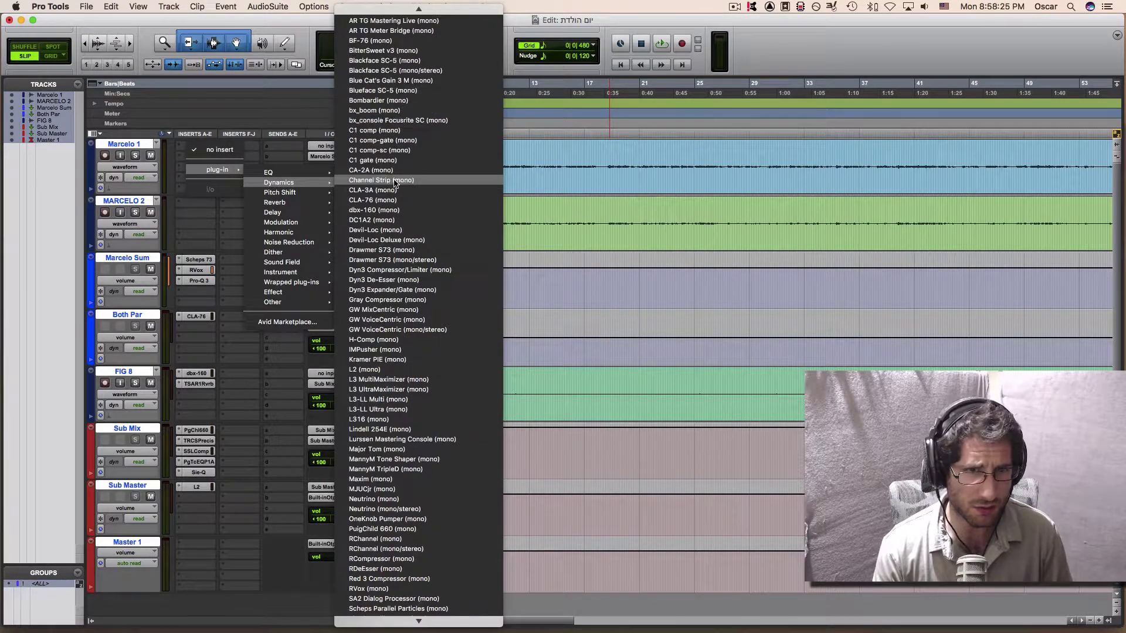
scroll(392, 183, up, 2)
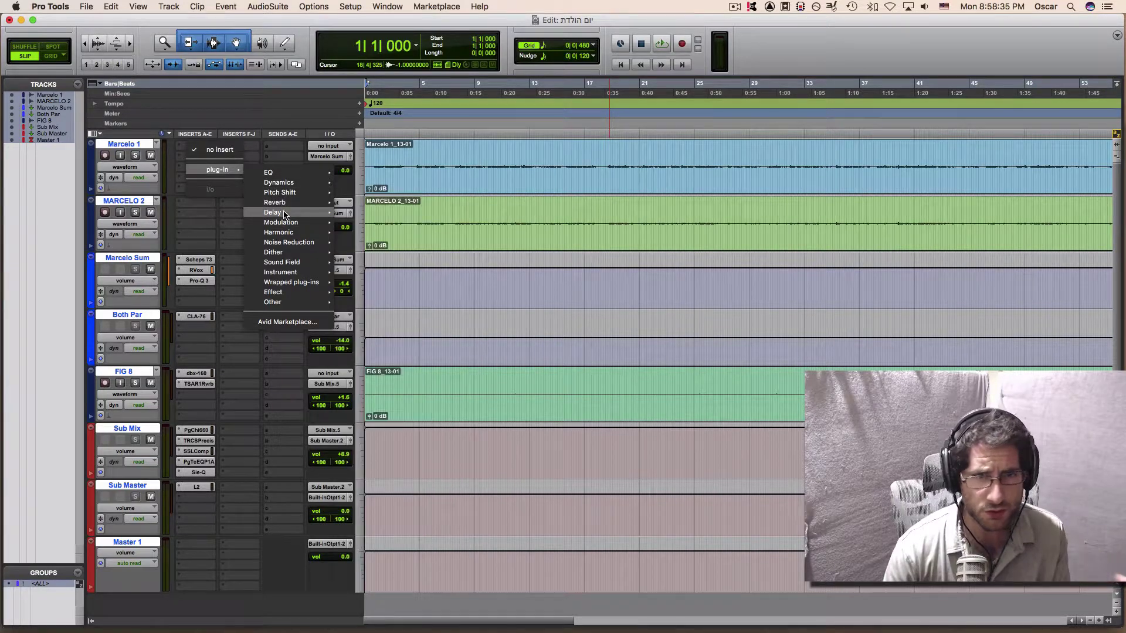
mouse_move(285, 214)
mouse_move(279, 234)
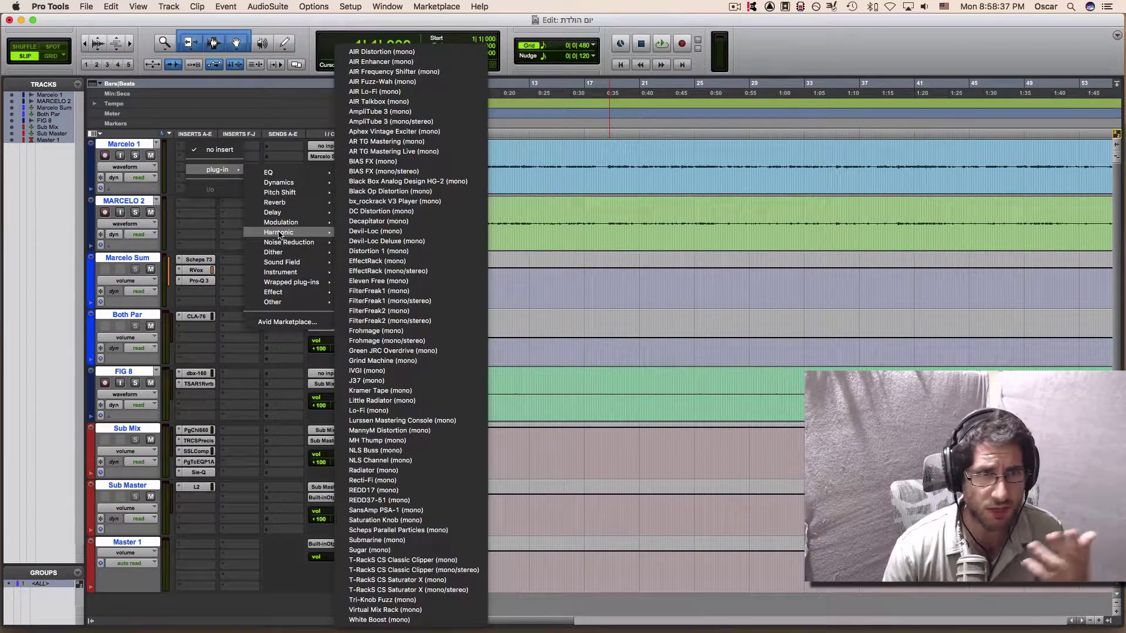
click(588, 285)
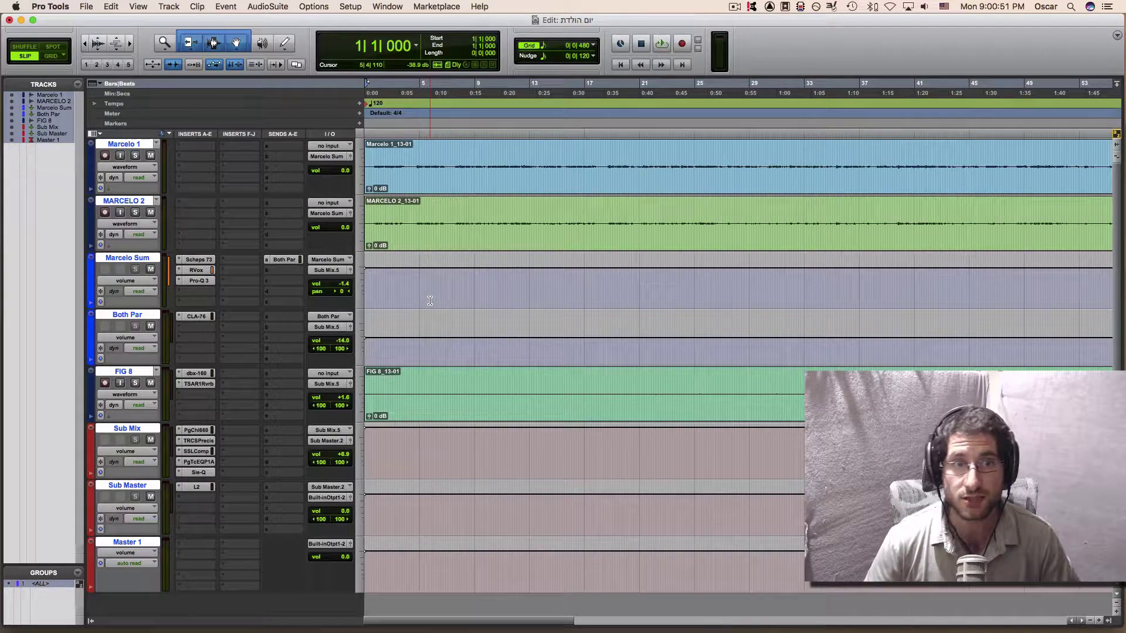
Open Pro-Q 3 on the aux track above Both Par and add eleven flat 0 dB bell bands across the spectrum
click(197, 281)
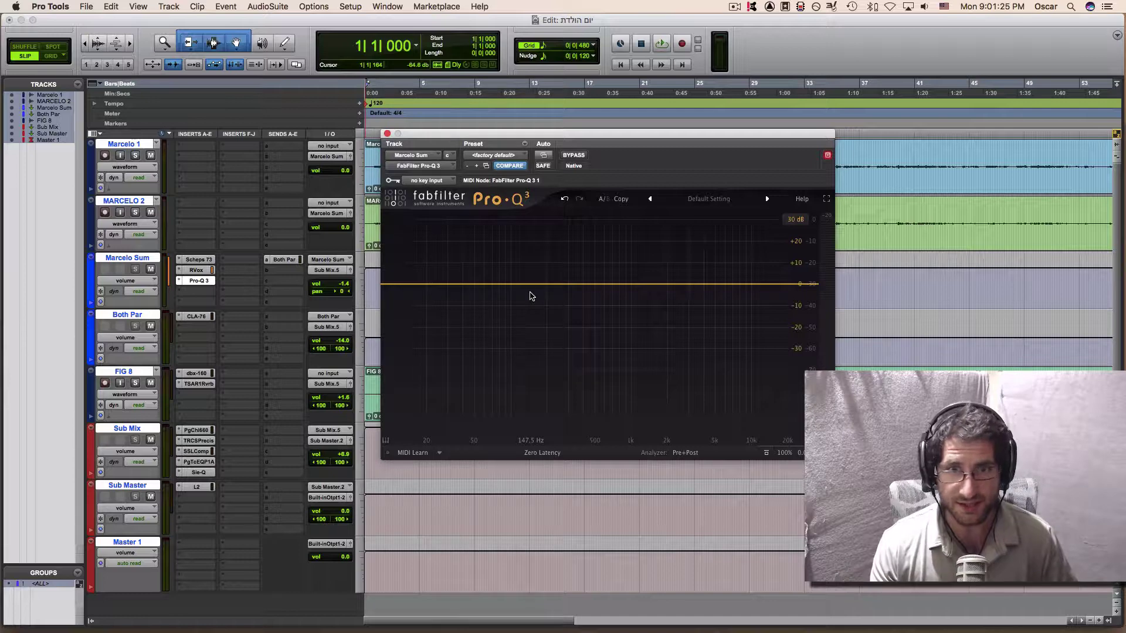
click(494, 285)
click(571, 285)
click(624, 284)
click(661, 284)
click(681, 284)
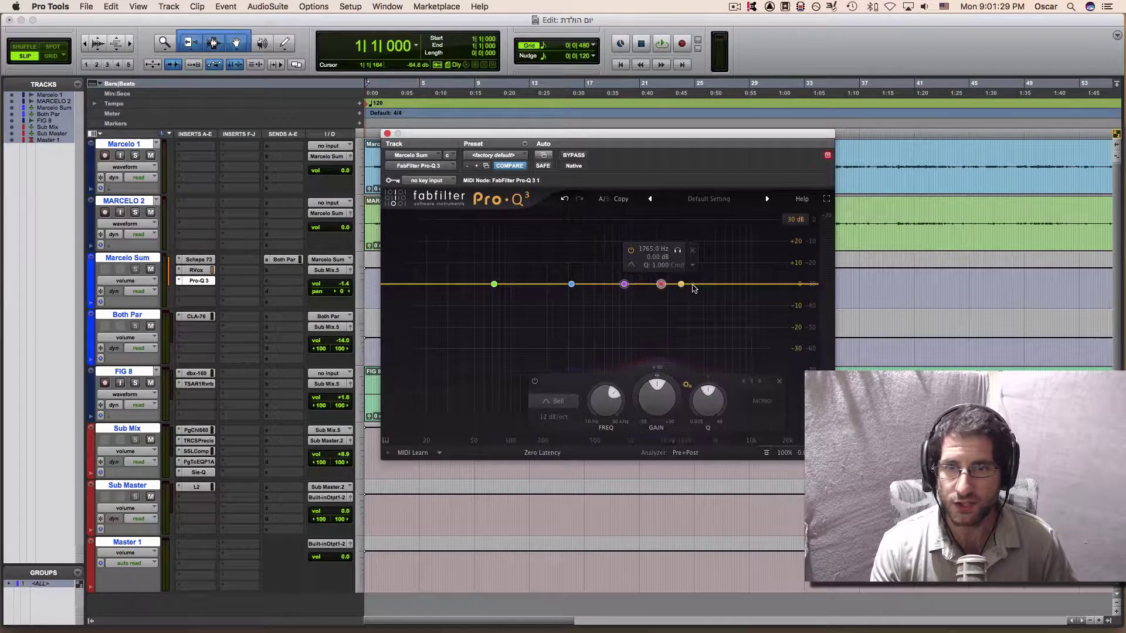
click(695, 285)
click(540, 284)
click(464, 284)
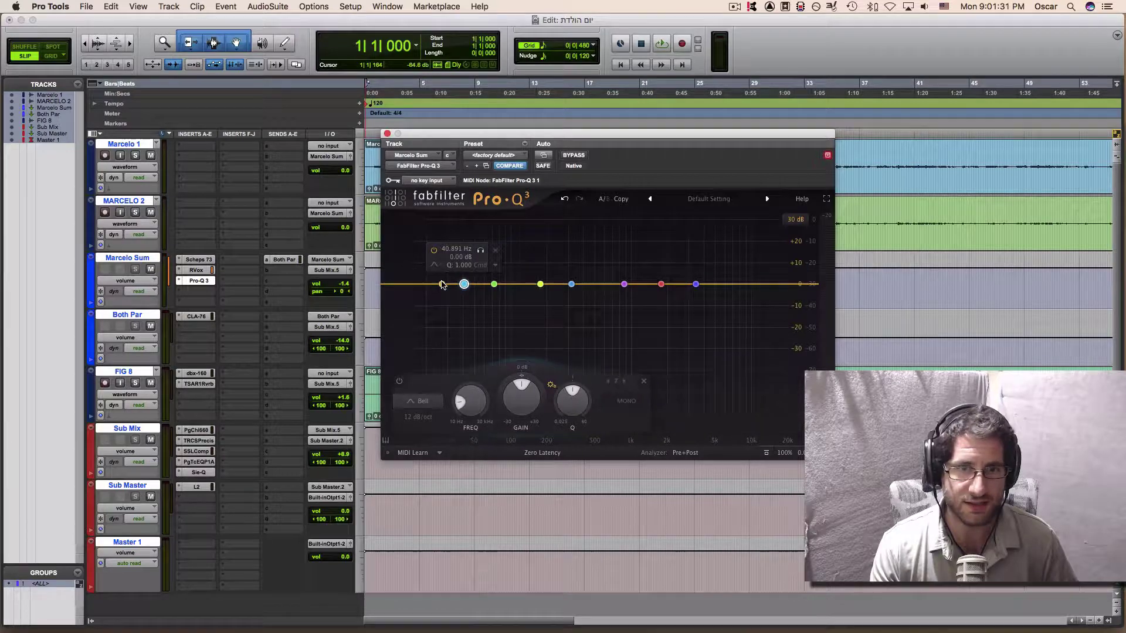
click(443, 285)
click(561, 284)
click(595, 285)
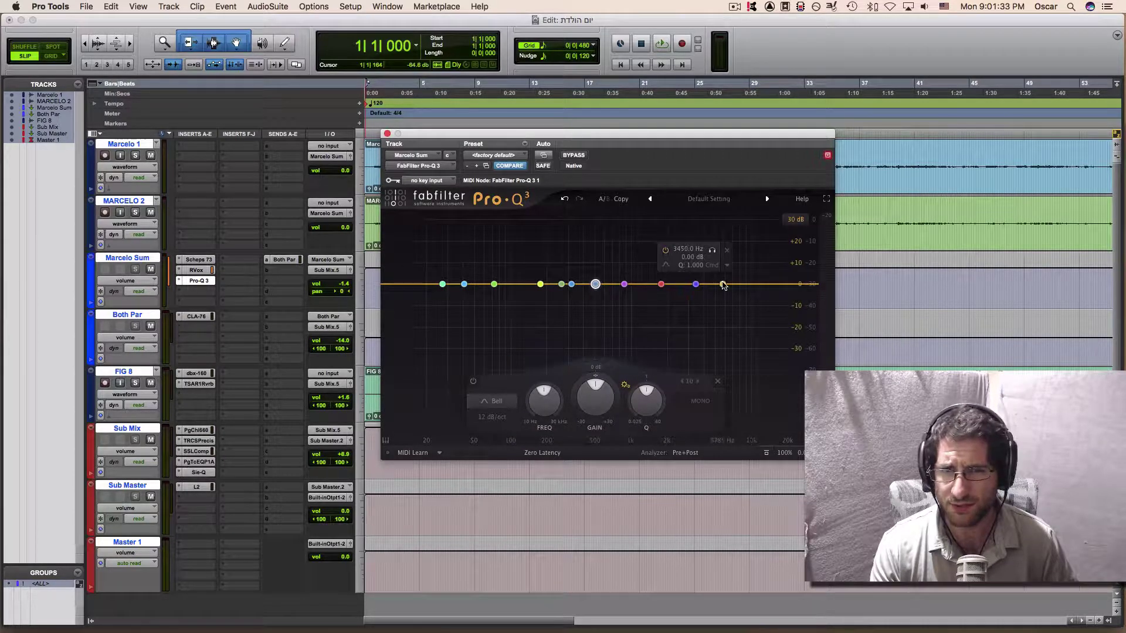
click(722, 285)
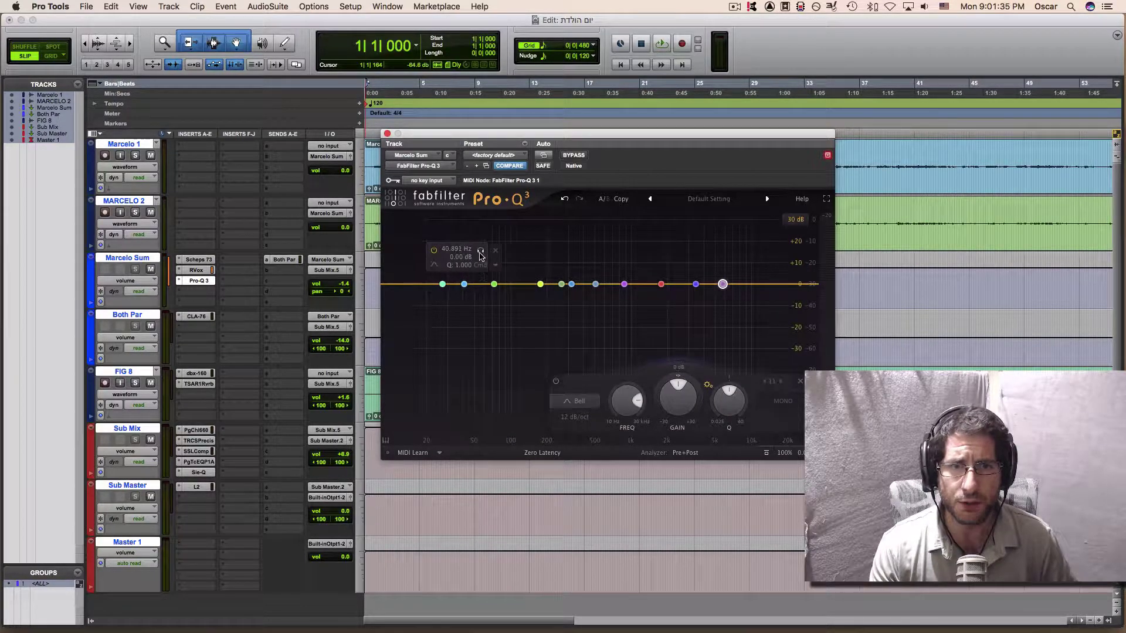
Delete the four lowest-frequency bands from the Pro-Q 3 curve
click(473, 251)
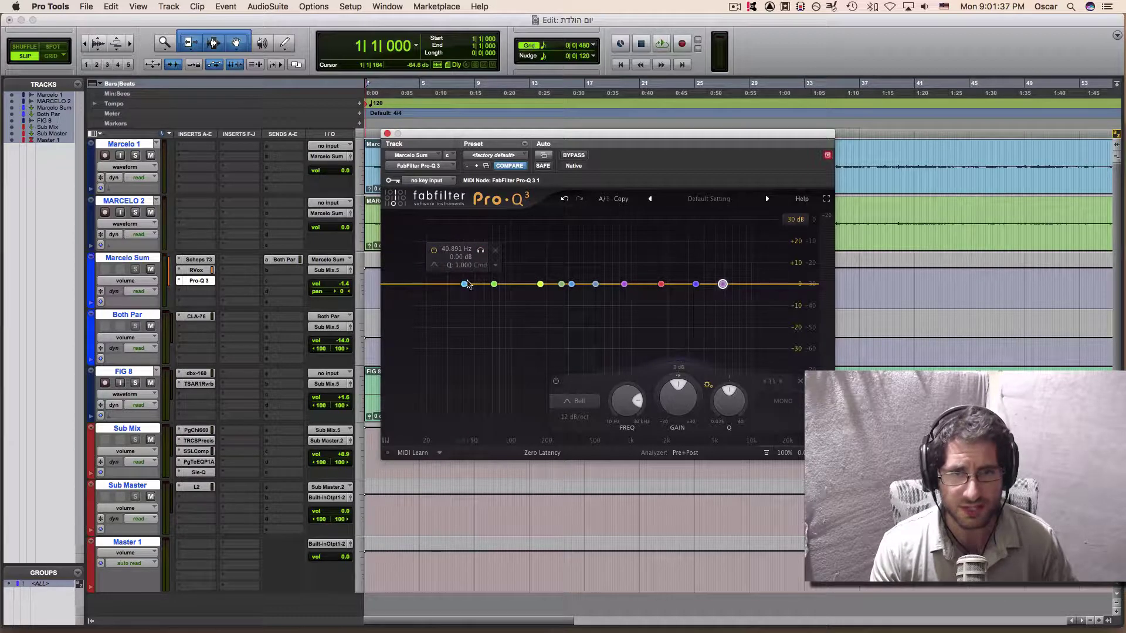
alt+click(464, 284)
alt+click(495, 284)
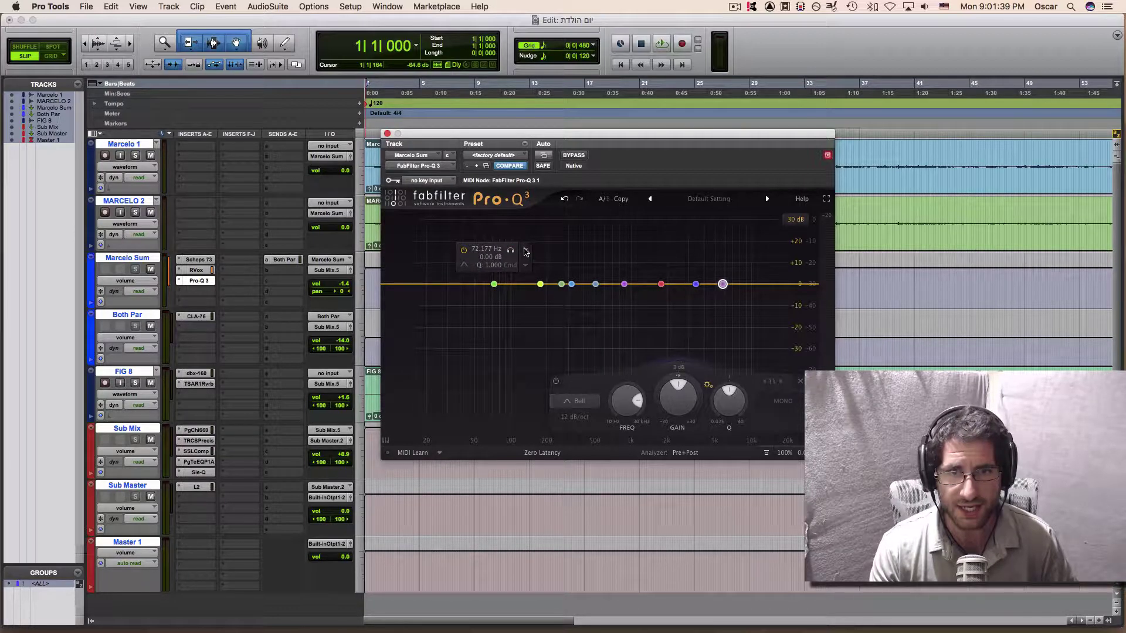
alt+click(541, 285)
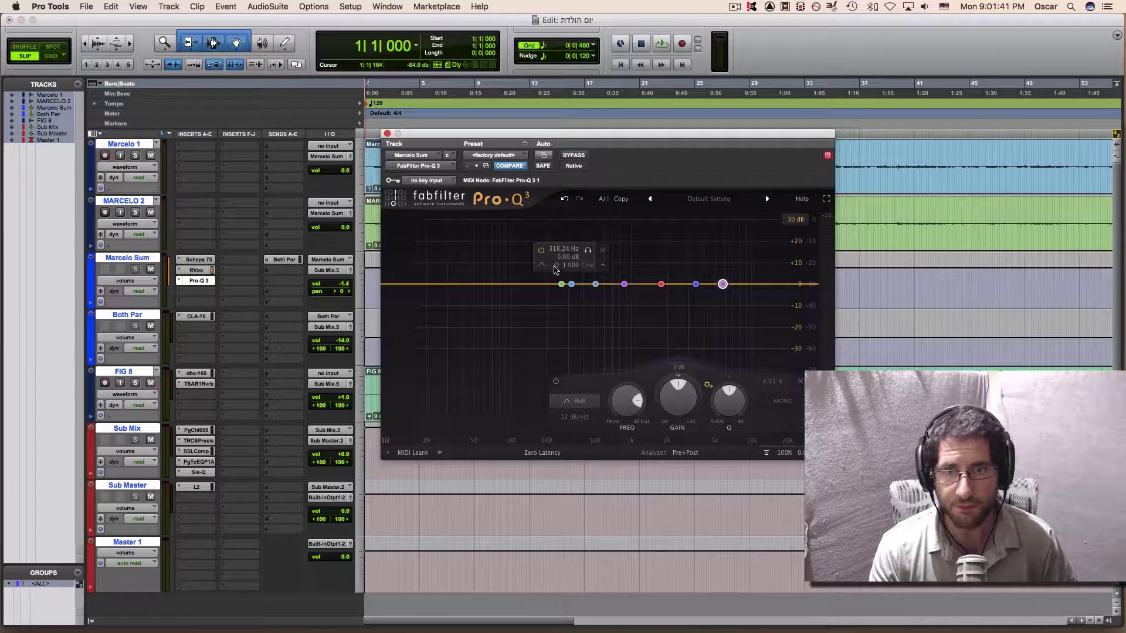
Undo all the band deletions and additions in Pro-Q 3, back to an empty curve
click(566, 199)
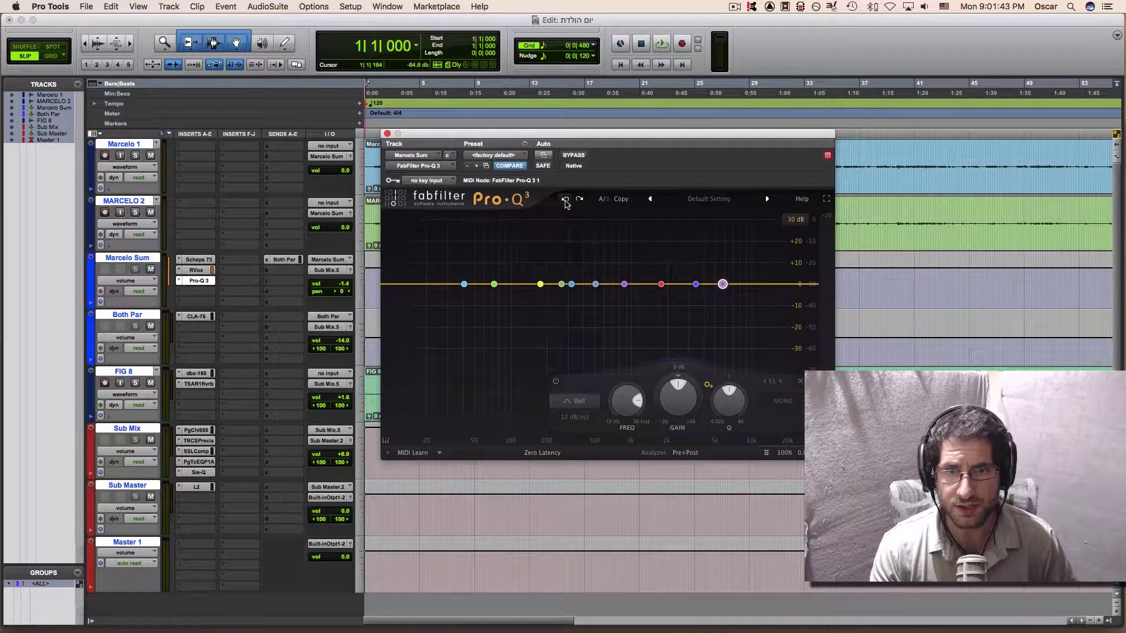
click(566, 199)
click(566, 199)
click(565, 200)
click(565, 200)
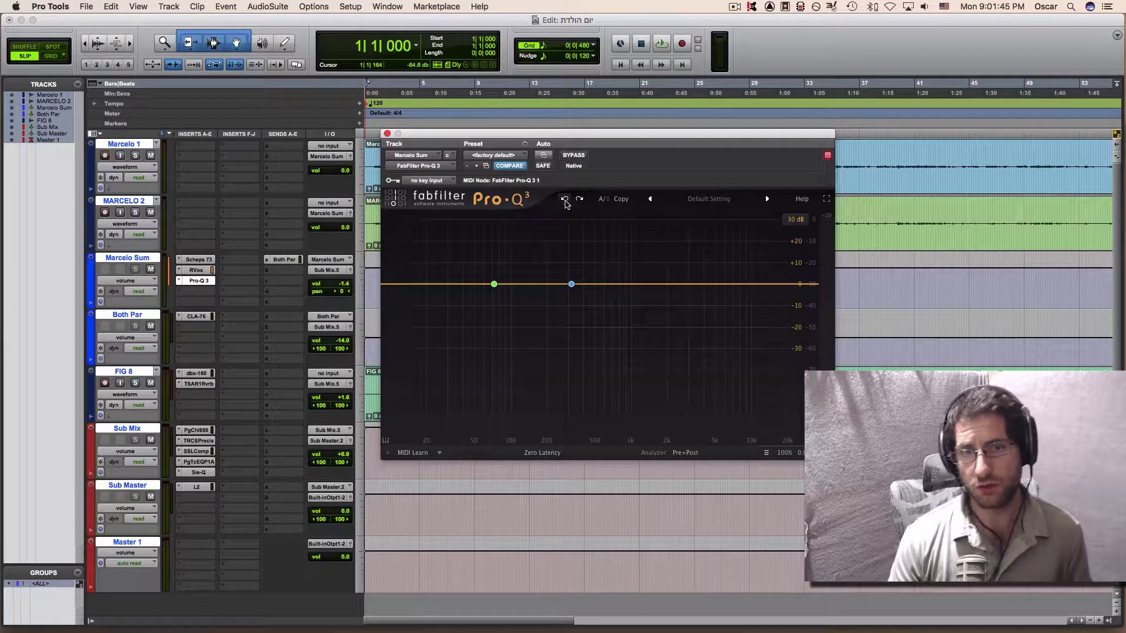
click(565, 199)
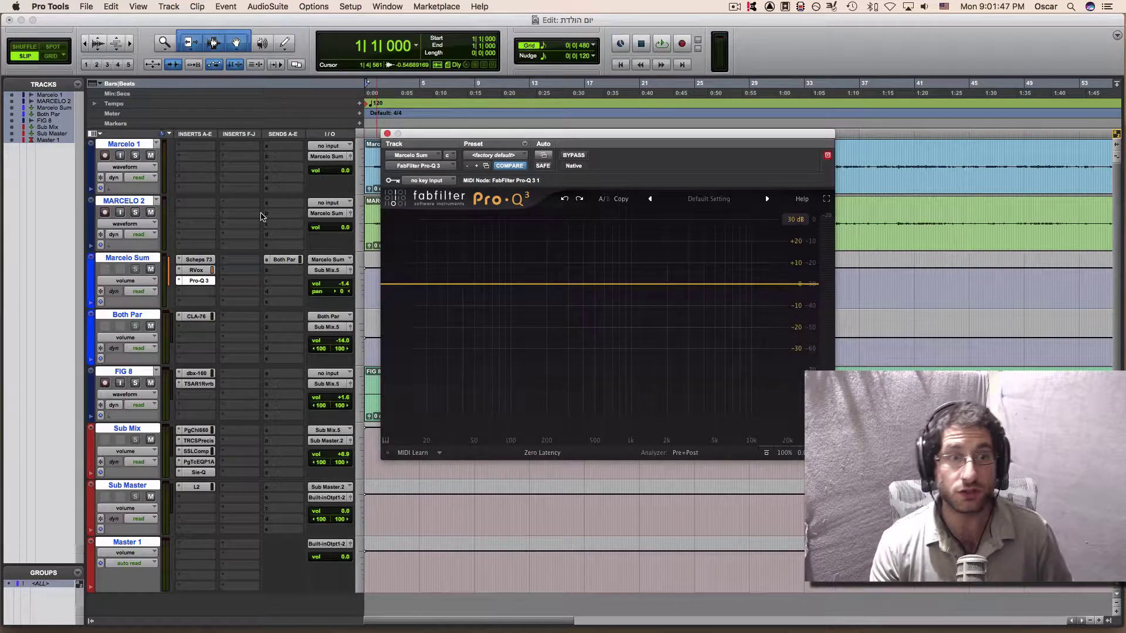
Insert the EQ3 7-Band (mono) plug-in after Pro-Q 3 on the aux track above Both Par
click(198, 297)
mouse_move(217, 315)
mouse_move(275, 318)
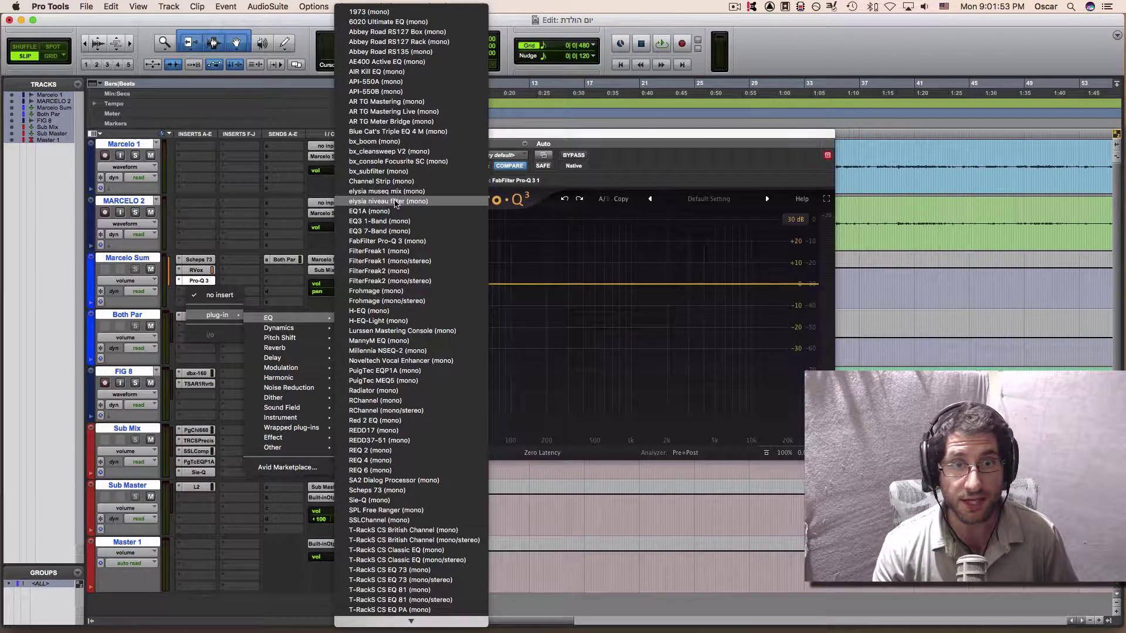
click(392, 231)
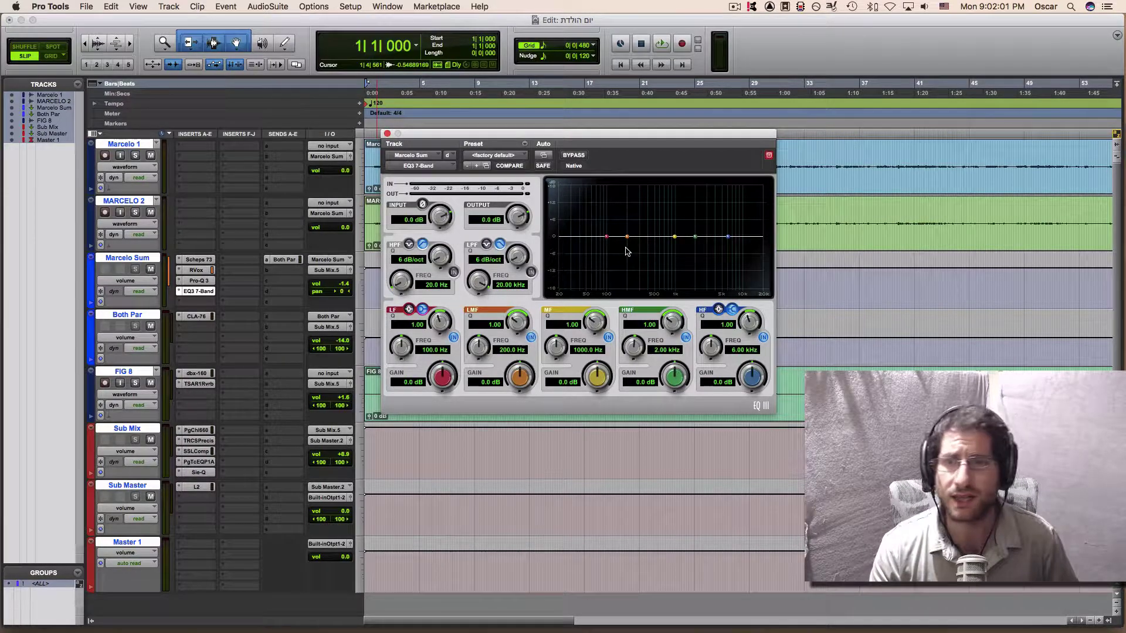
Set the EQ3 MF band to a -5.2 dB cut at 335.1 Hz and switch off the LF, LMF, HMF and HF bands
mouse_move(674, 237)
mouse_down()
mouse_move(680, 221)
mouse_move(604, 256)
mouse_move(622, 244)
mouse_move(628, 252)
mouse_up()
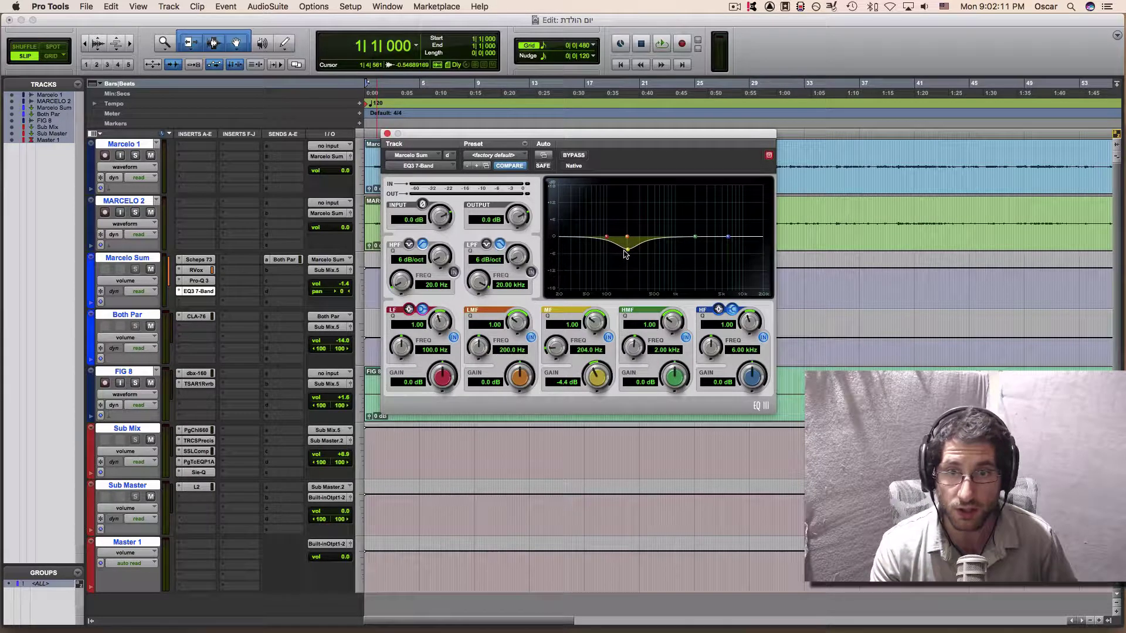
drag(628, 249, 643, 254)
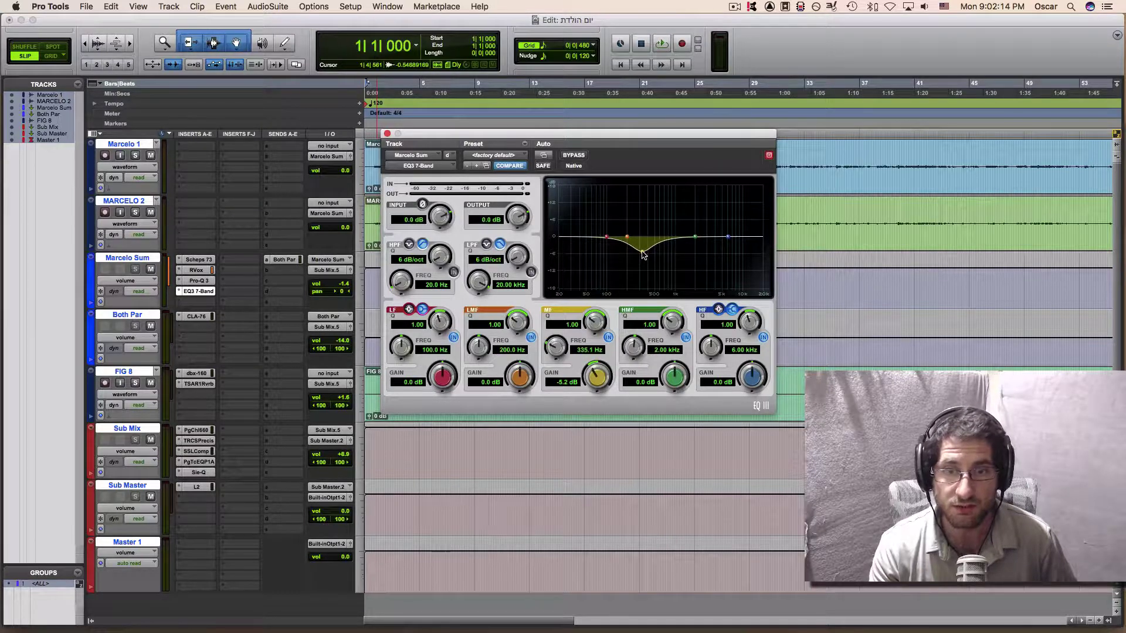
click(454, 337)
click(531, 337)
click(685, 337)
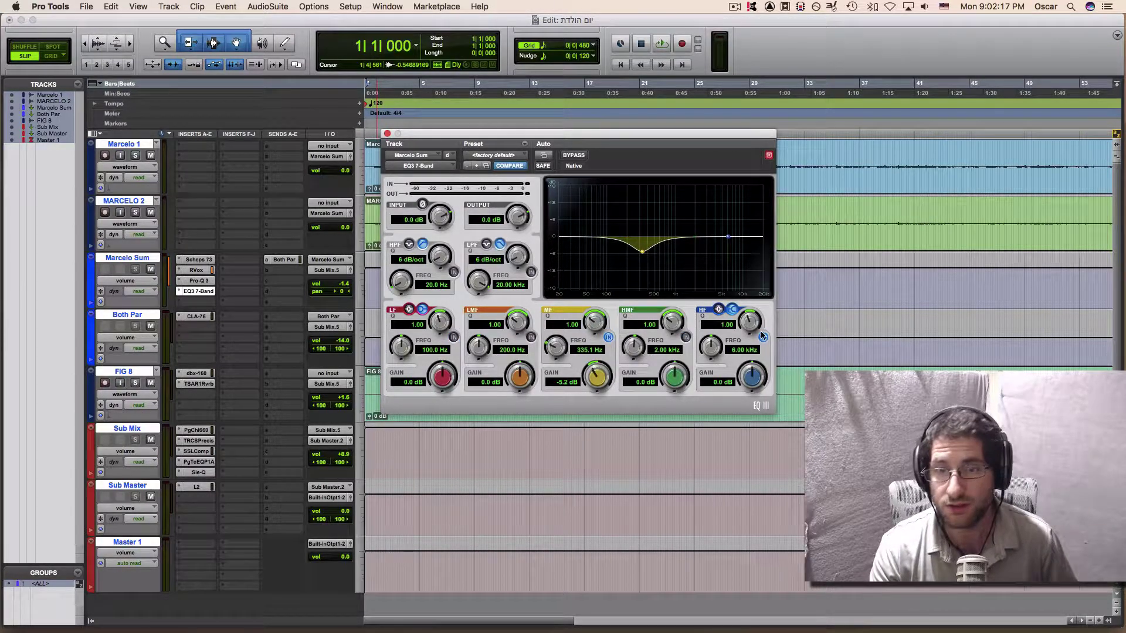
click(763, 338)
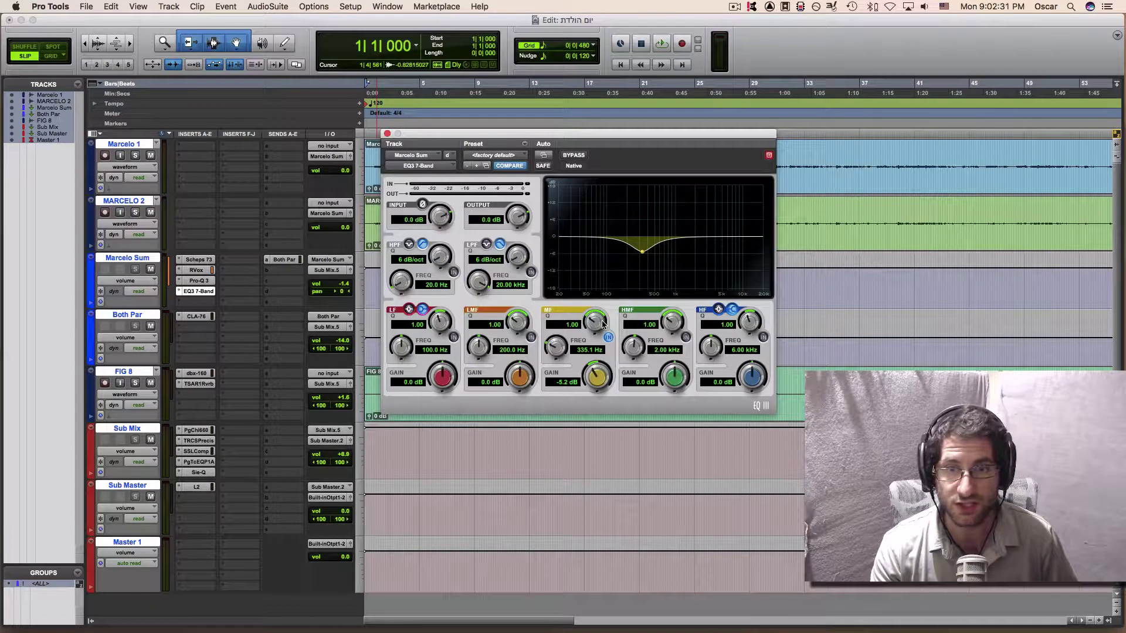
Adjust the MF band's Q, close EQ3 7-Band and remove it from the aux track's inserts
drag(594, 321, 574, 308)
click(387, 134)
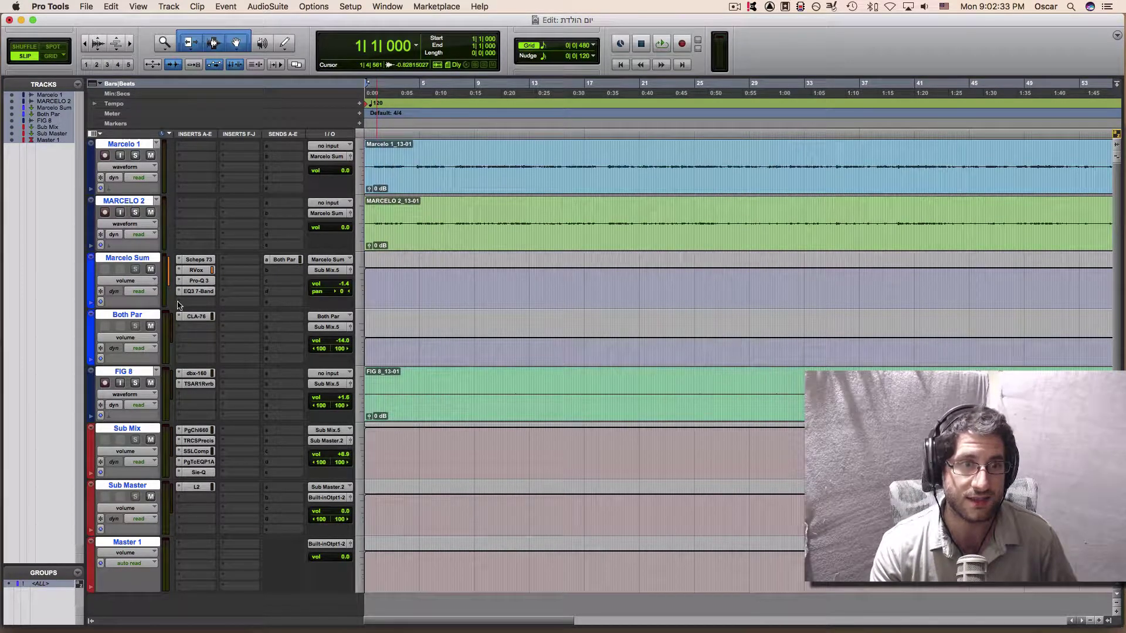
click(179, 292)
click(194, 276)
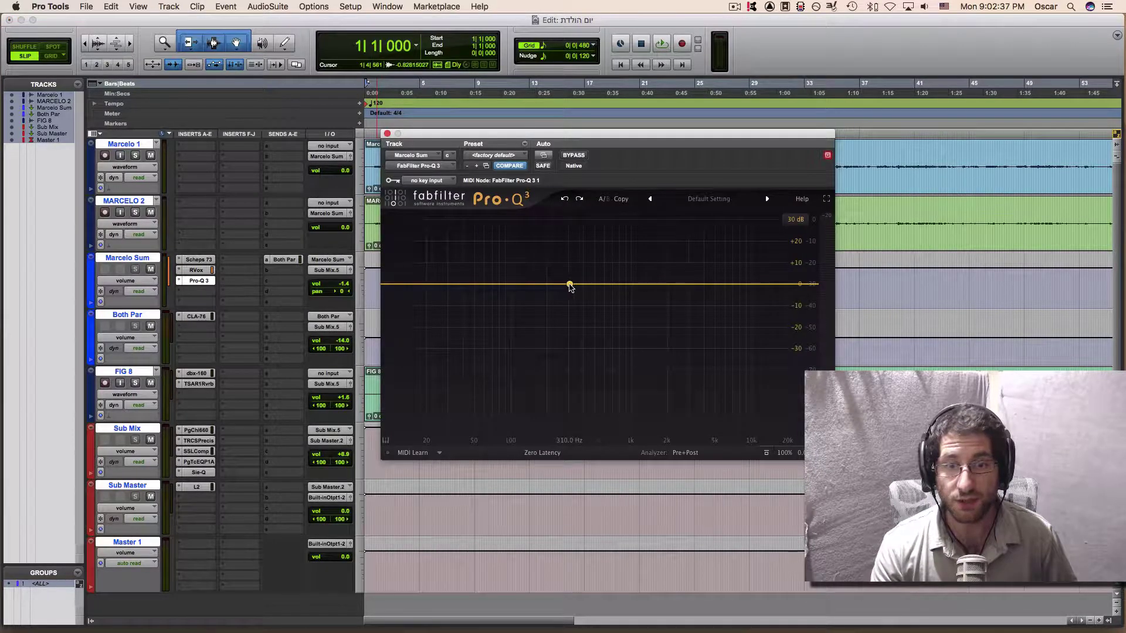
In Pro-Q 3, create a wide bell cut of about -4.09 dB at 340.89 Hz with a Q of about 0.502
drag(580, 286, 578, 295)
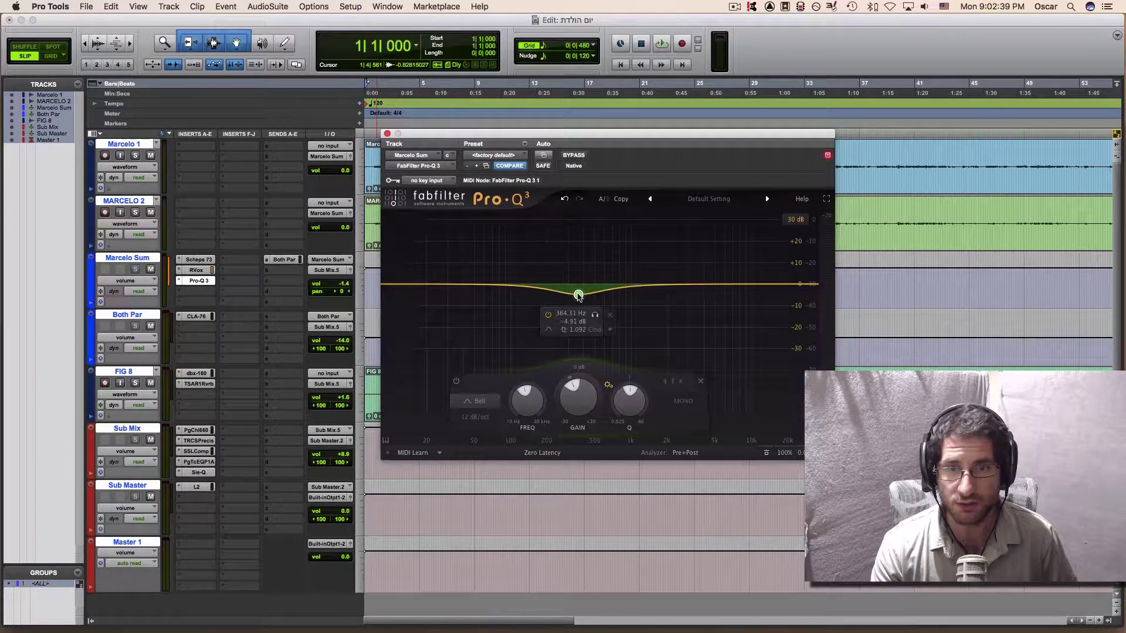
scroll(578, 295, down, 5)
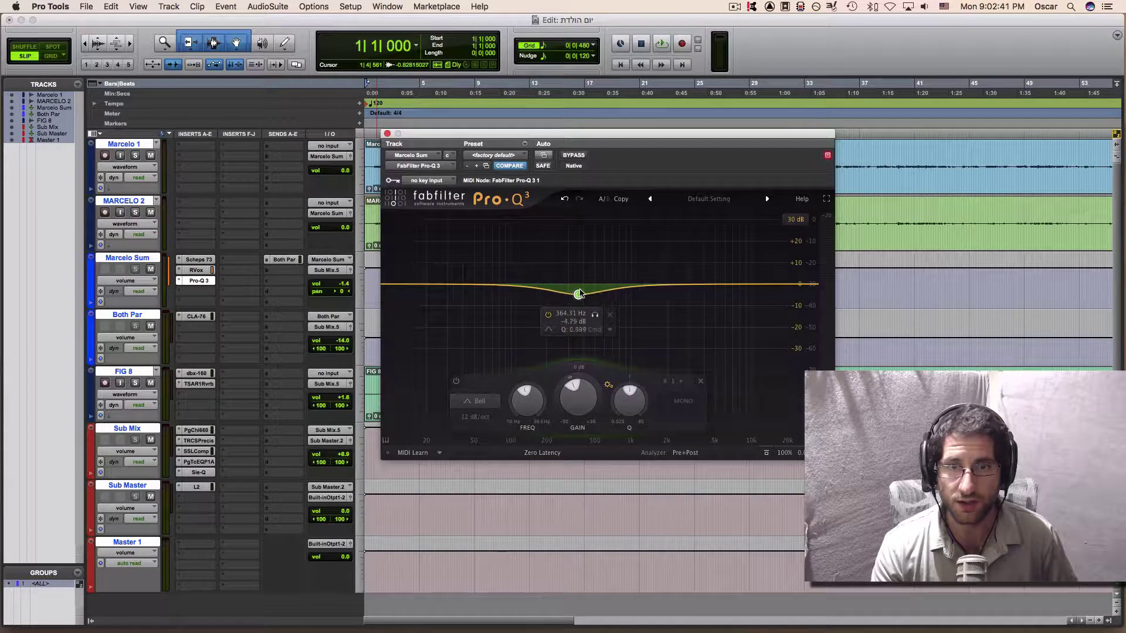
scroll(579, 293, down, 2)
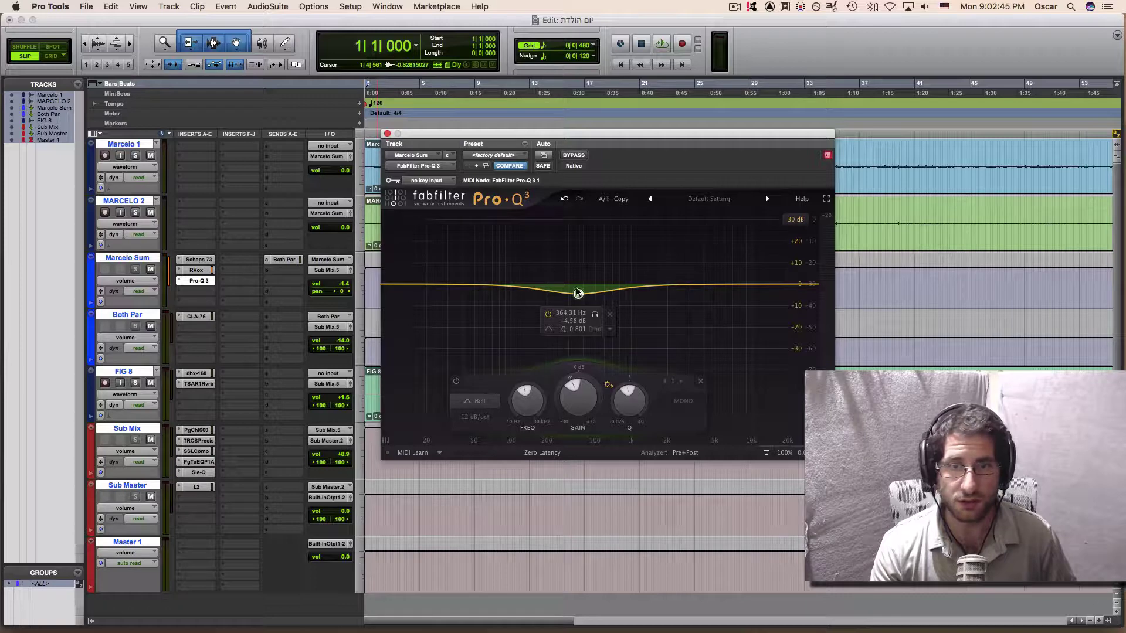
mouse_move(579, 293)
mouse_down()
mouse_move(577, 275)
mouse_move(575, 292)
mouse_up()
scroll(575, 292, down, 3)
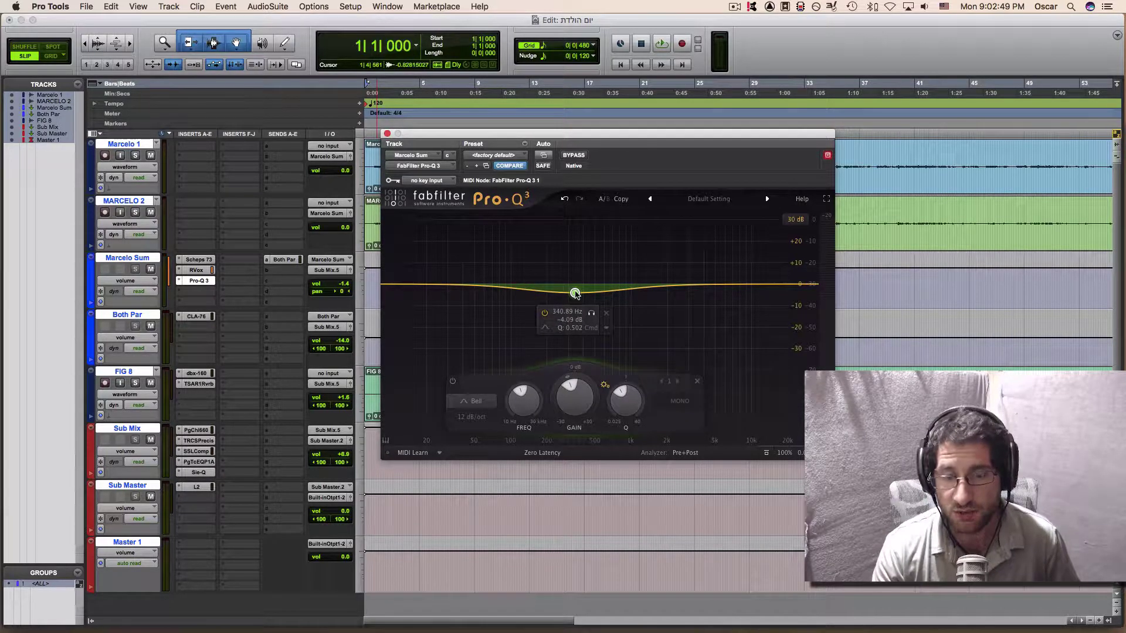
Reshape the bell band into a narrow notch at about 281.16 Hz, -23.12 dB, with a Q of about 29.48
drag(574, 294, 564, 331)
scroll(570, 288, up, 10)
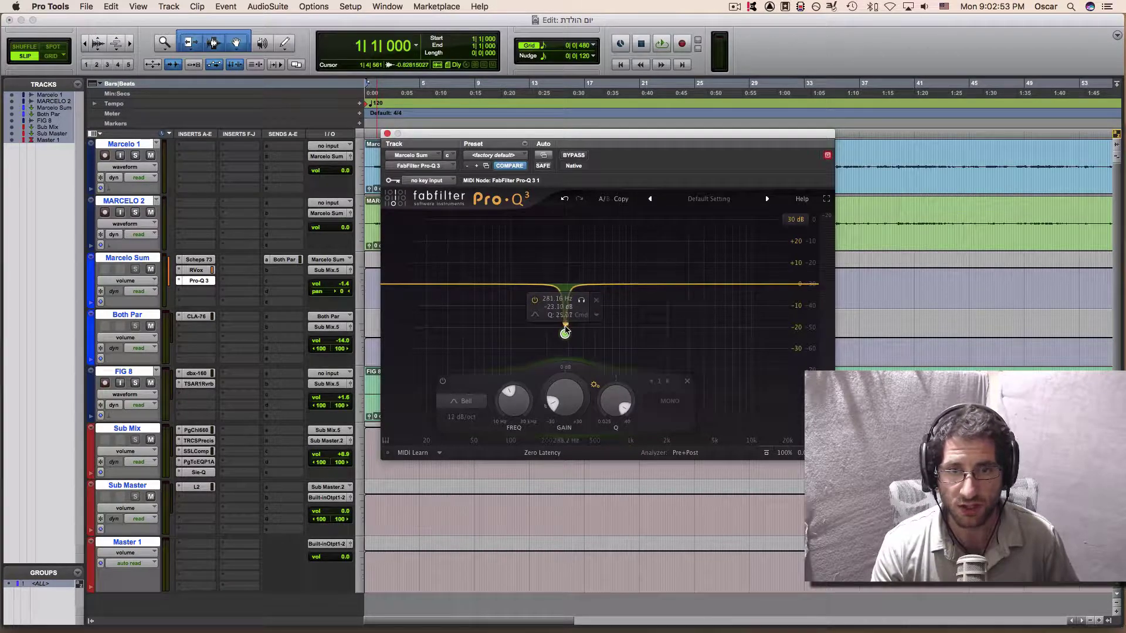
scroll(565, 331, up, 2)
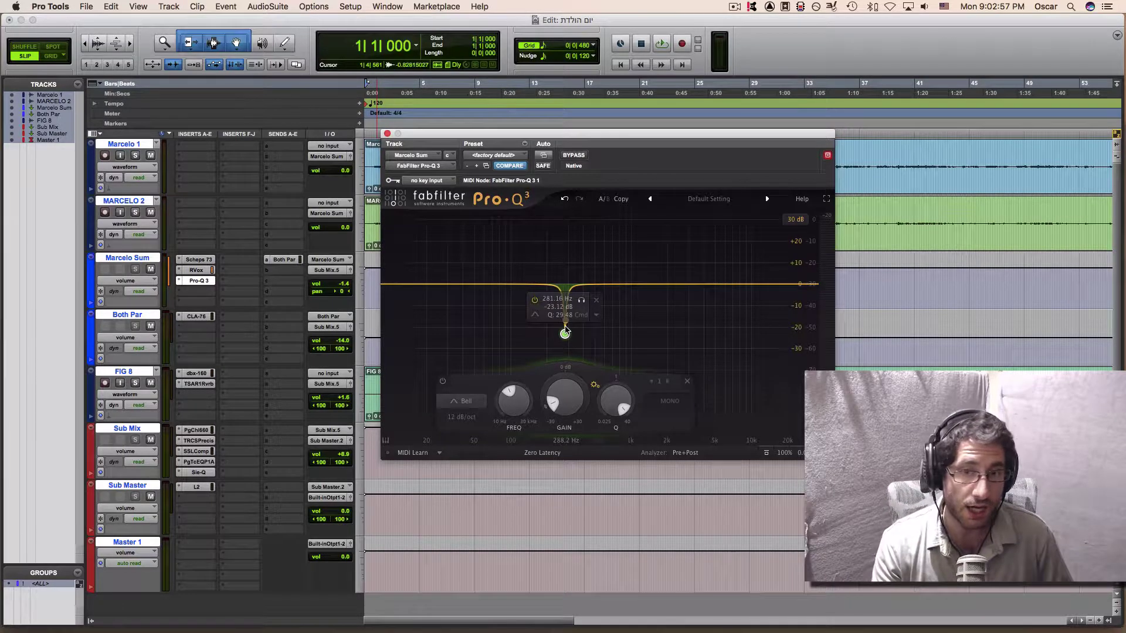
Solo the notch band to audition its frequency range and shift it to about 270.75 Hz
click(581, 300)
mouse_move(594, 304)
mouse_down()
mouse_move(640, 304)
mouse_move(586, 306)
mouse_up()
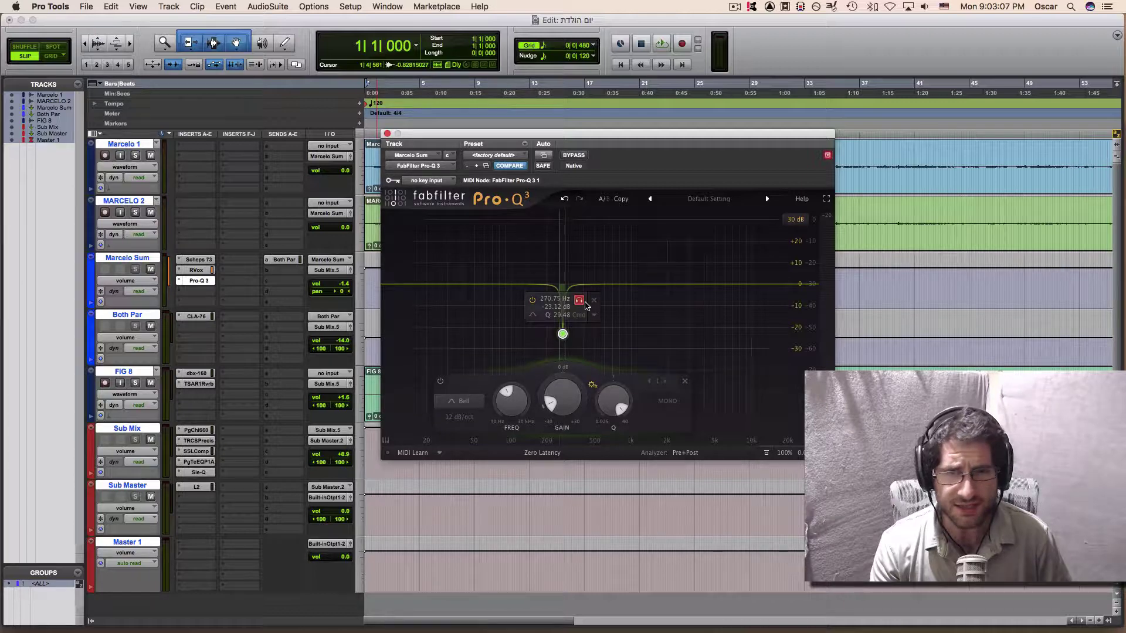
drag(587, 306, 587, 305)
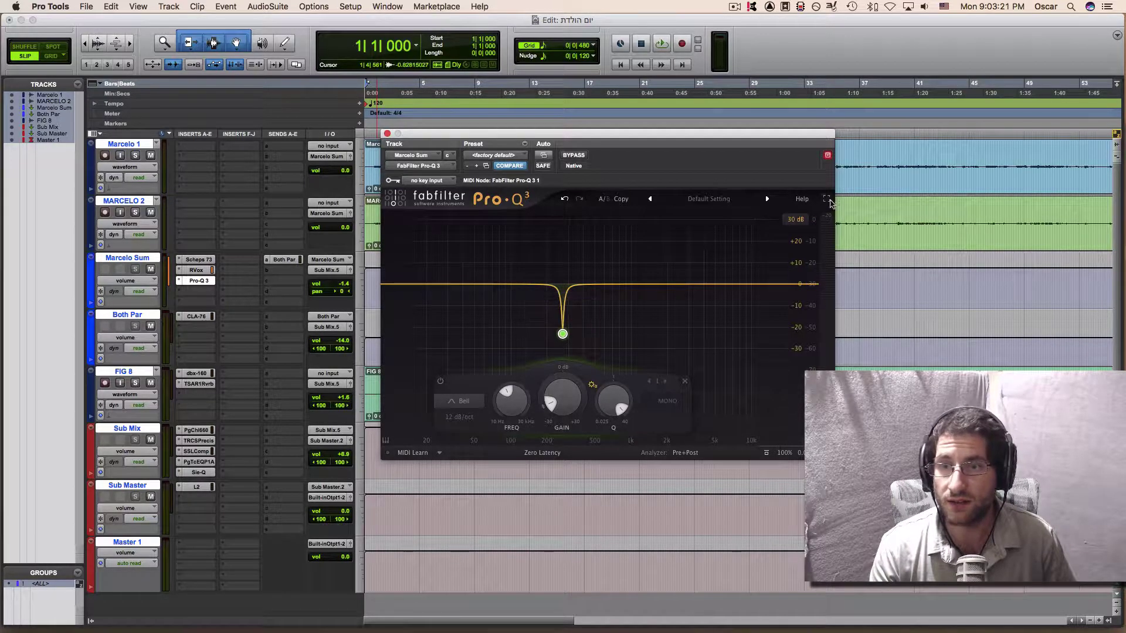
Remove the notch band from the Pro-Q 3 curve
mouse_move(580, 304)
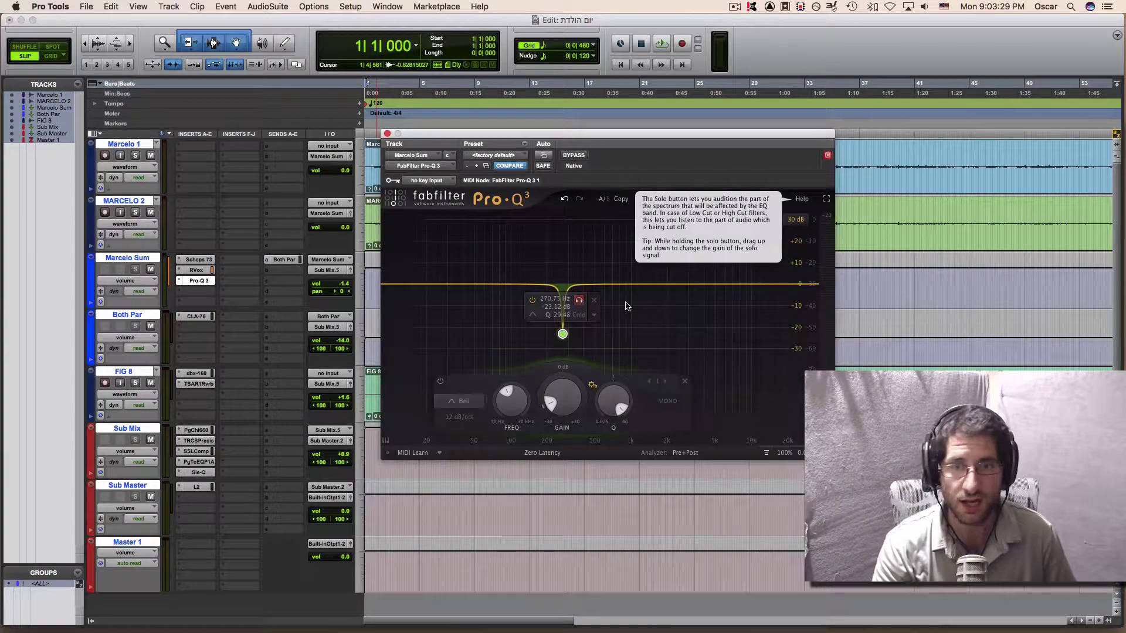
click(593, 301)
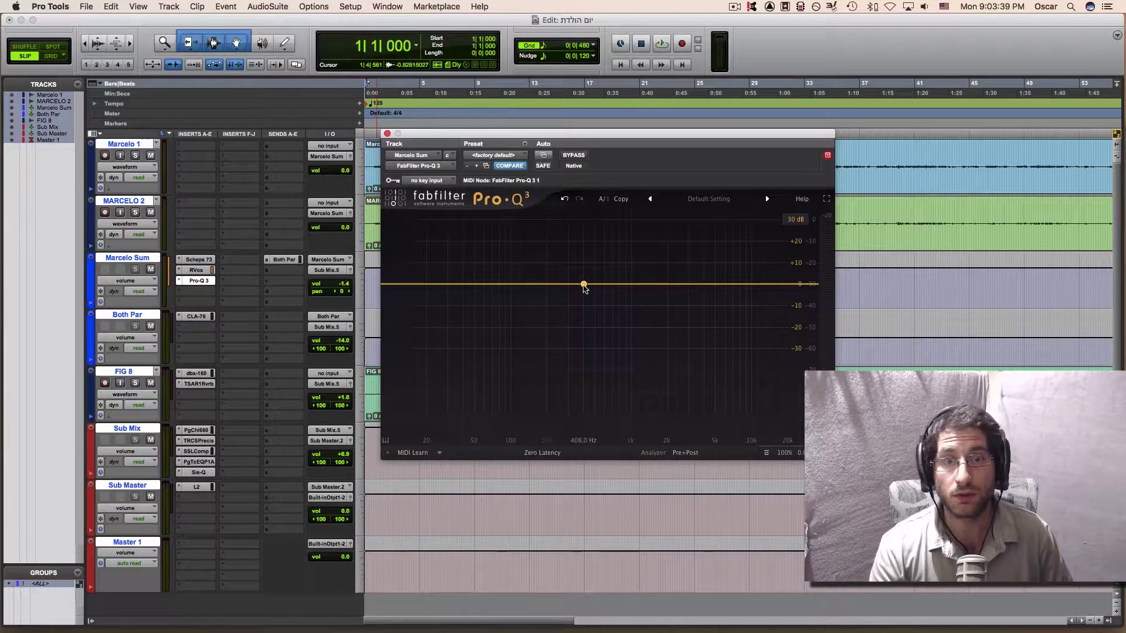
click(584, 285)
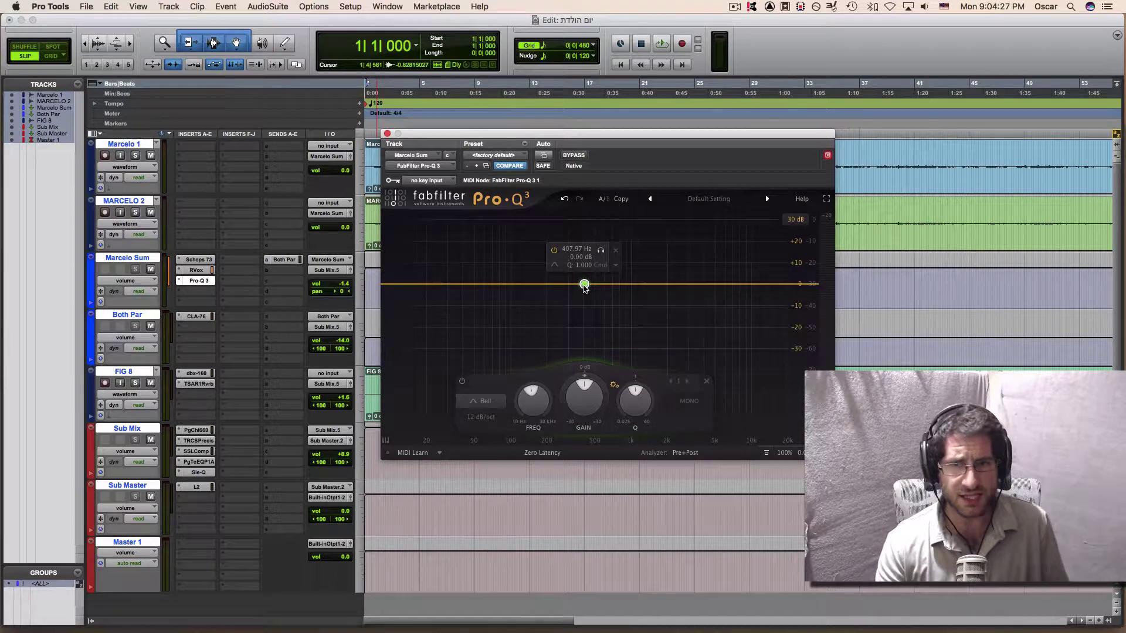
mouse_move(578, 394)
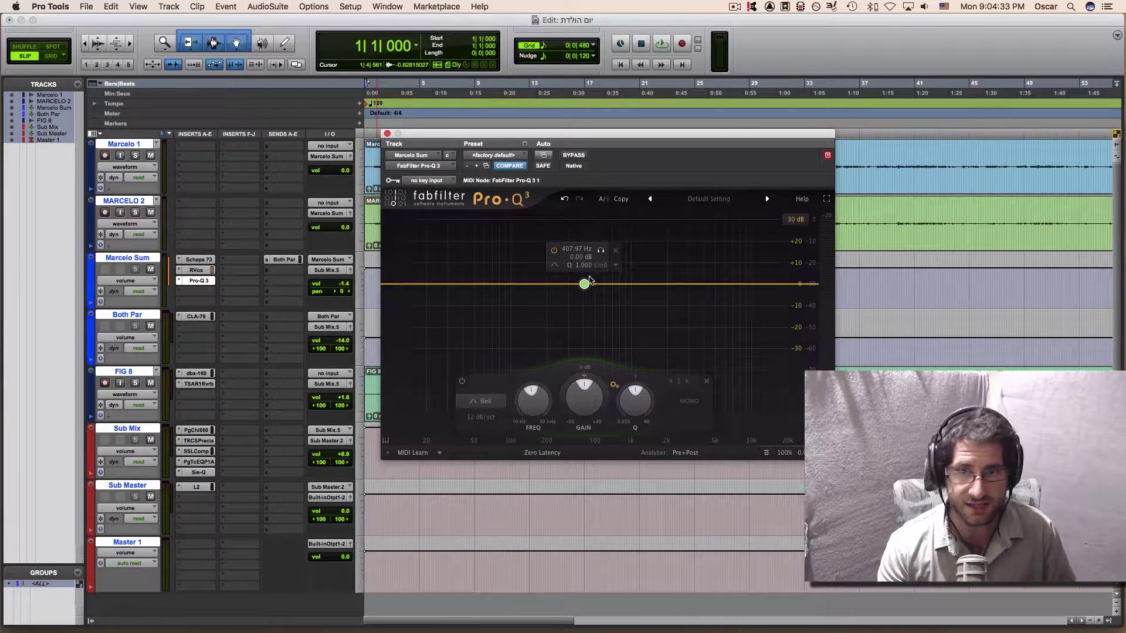
mouse_move(584, 283)
mouse_down()
mouse_move(582, 305)
mouse_move(582, 283)
mouse_up()
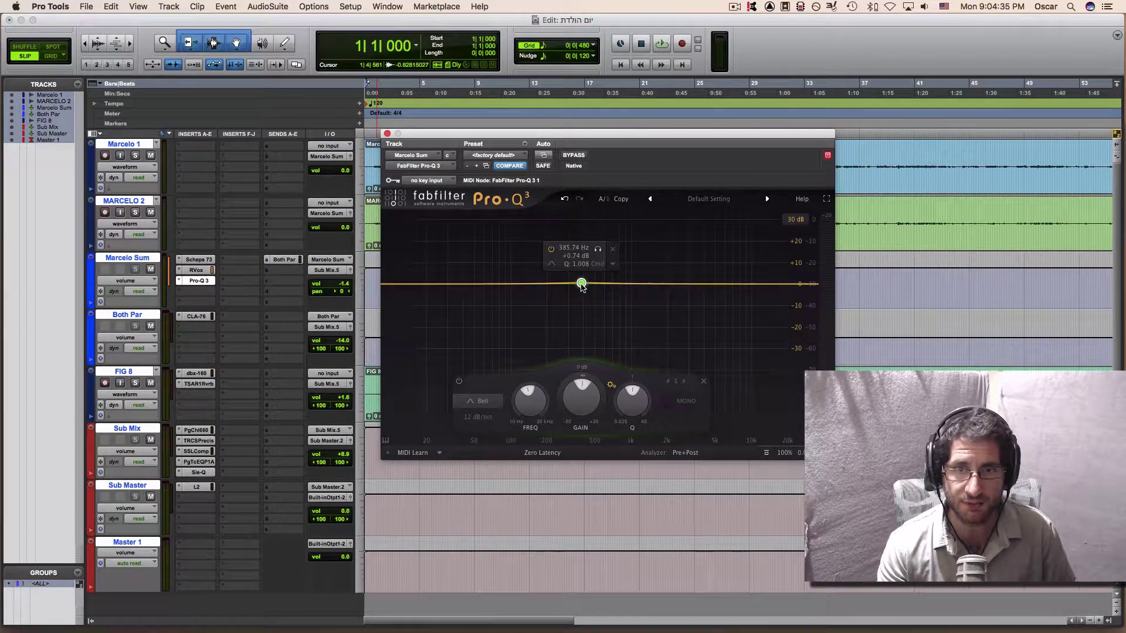
click(614, 252)
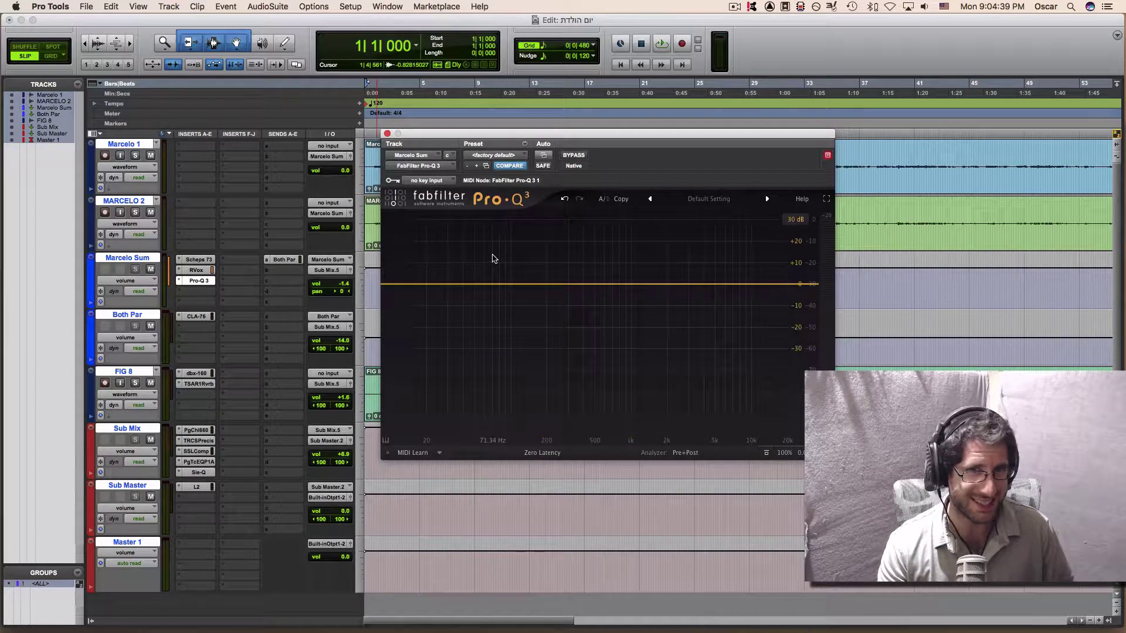
click(553, 284)
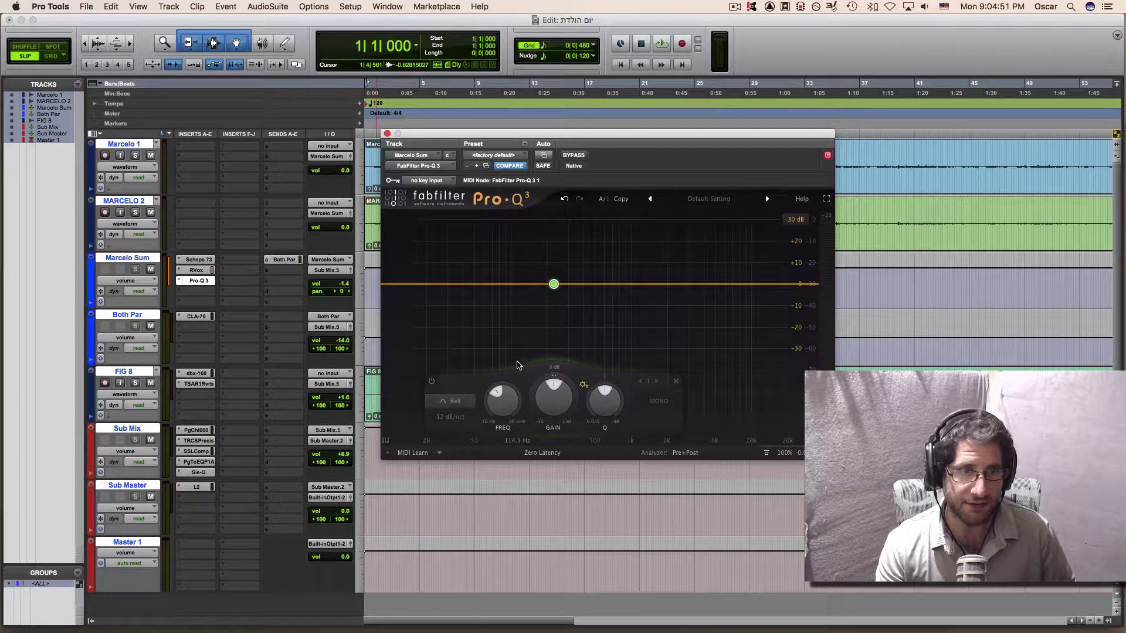
Replace Pro-Q 3 with AE400 Active EQ (mono) and move its first band to about 71.13 Hz and -0.19 dB
click(405, 167)
mouse_move(422, 166)
mouse_move(465, 169)
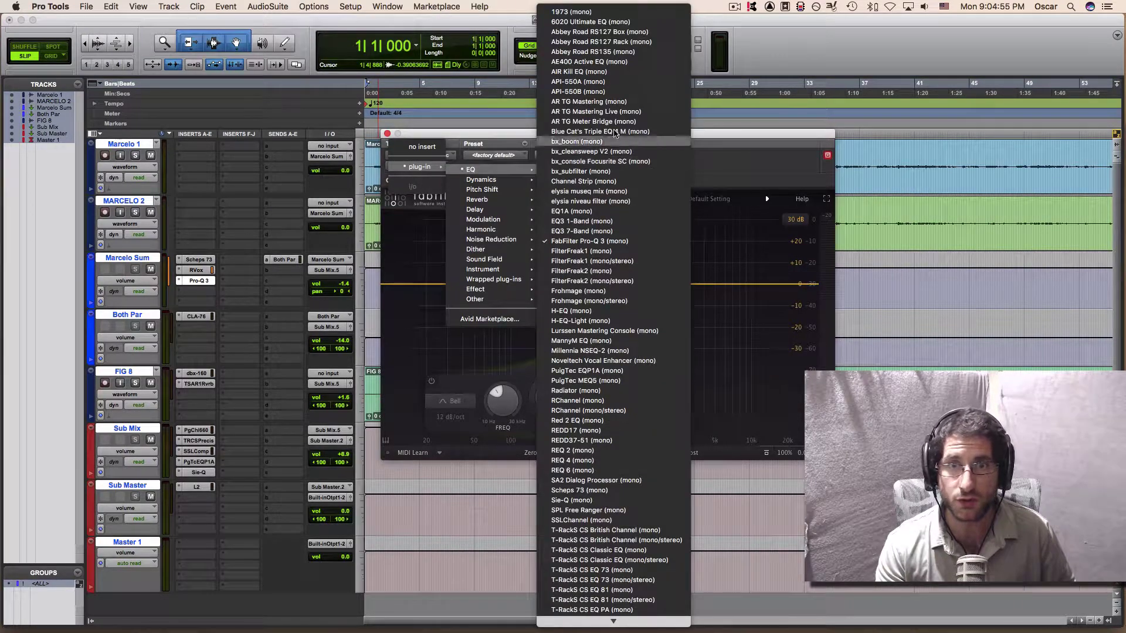
click(602, 62)
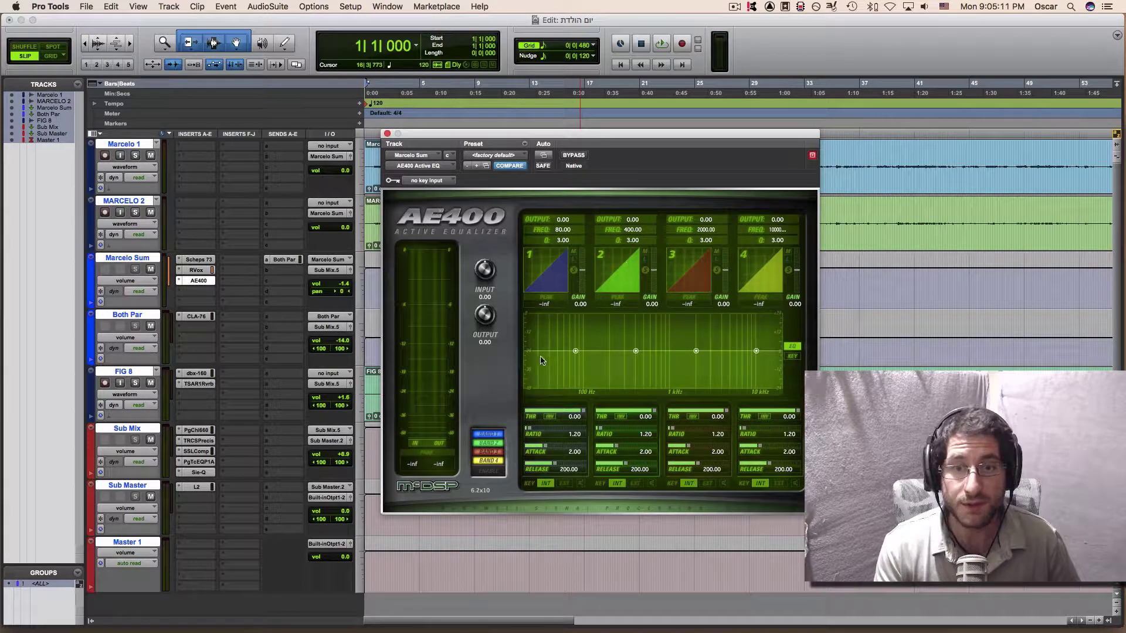
mouse_move(576, 350)
mouse_down()
mouse_move(581, 335)
mouse_move(571, 350)
mouse_up()
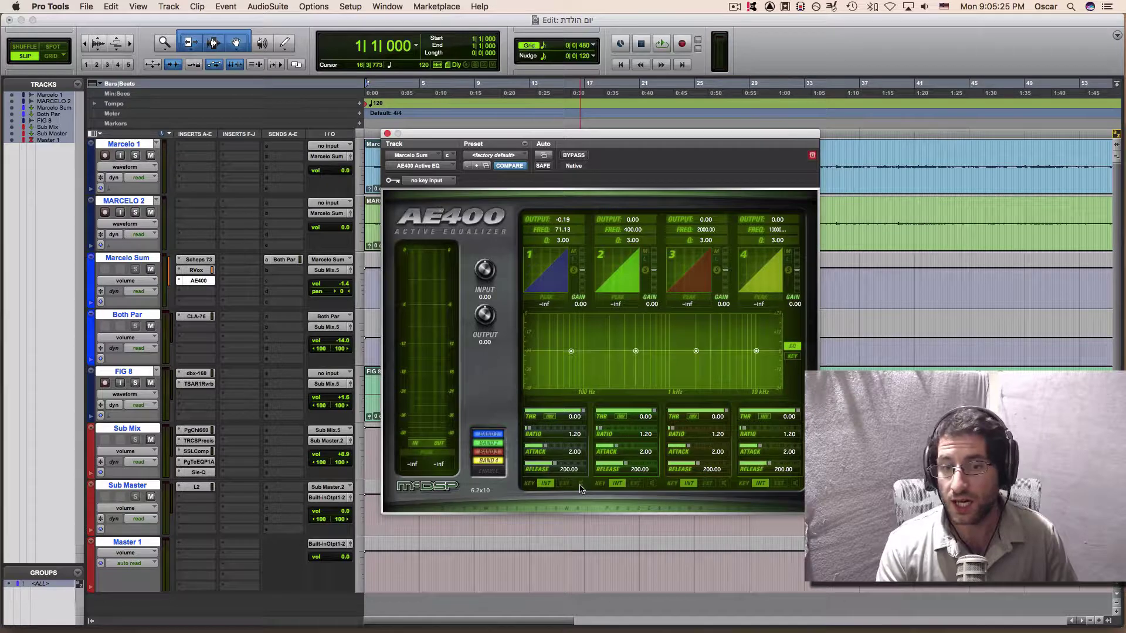
Close AE400 and replace it with FabFilter Pro-Q 3 (mono) in the same insert slot
click(388, 133)
click(182, 281)
mouse_move(262, 286)
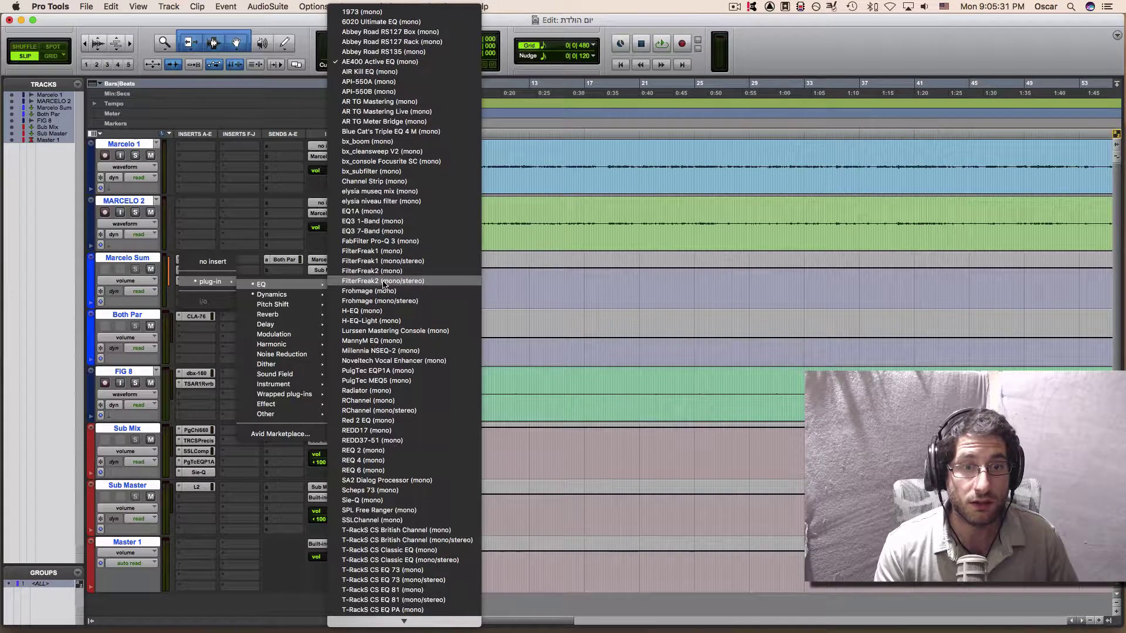
key(Escape)
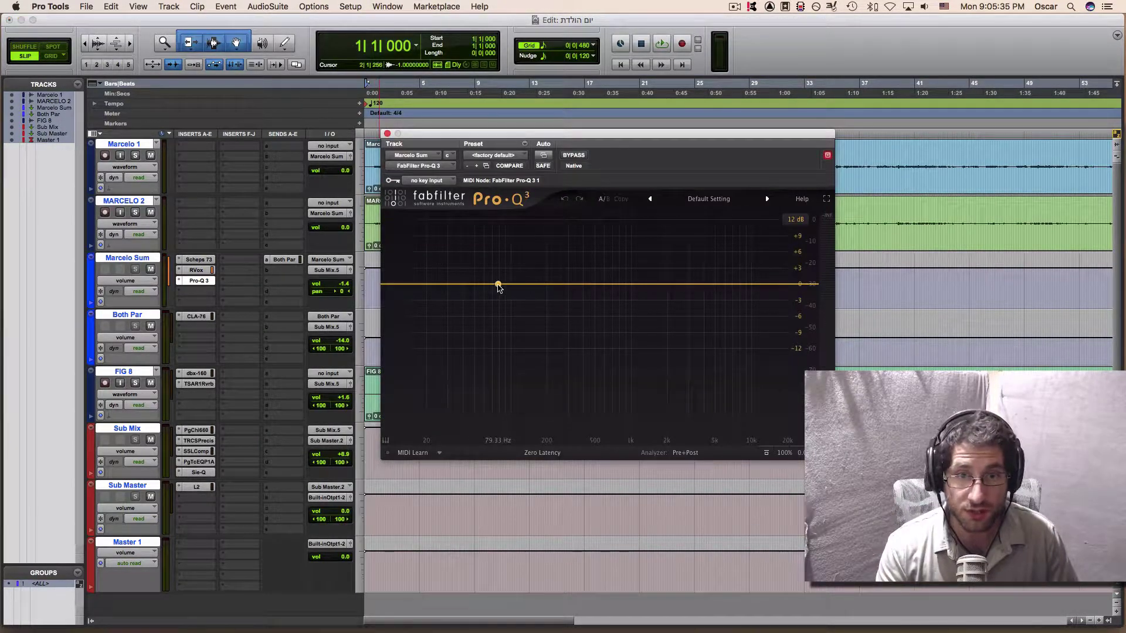
Create four bell bands: about -3 dB at 62 Hz, +5.72 dB at 418 Hz, +3.73 dB at 2892 Hz and -4.44 dB at 9105 Hz
click(497, 284)
drag(583, 284, 585, 254)
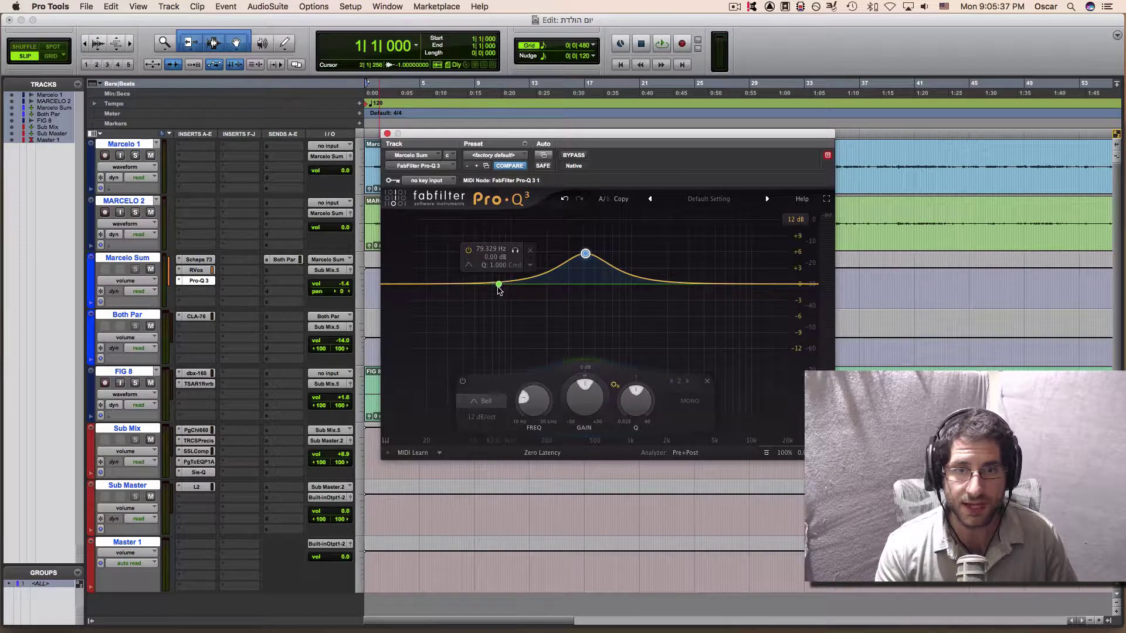
drag(498, 284, 485, 299)
drag(674, 284, 746, 308)
click(740, 284)
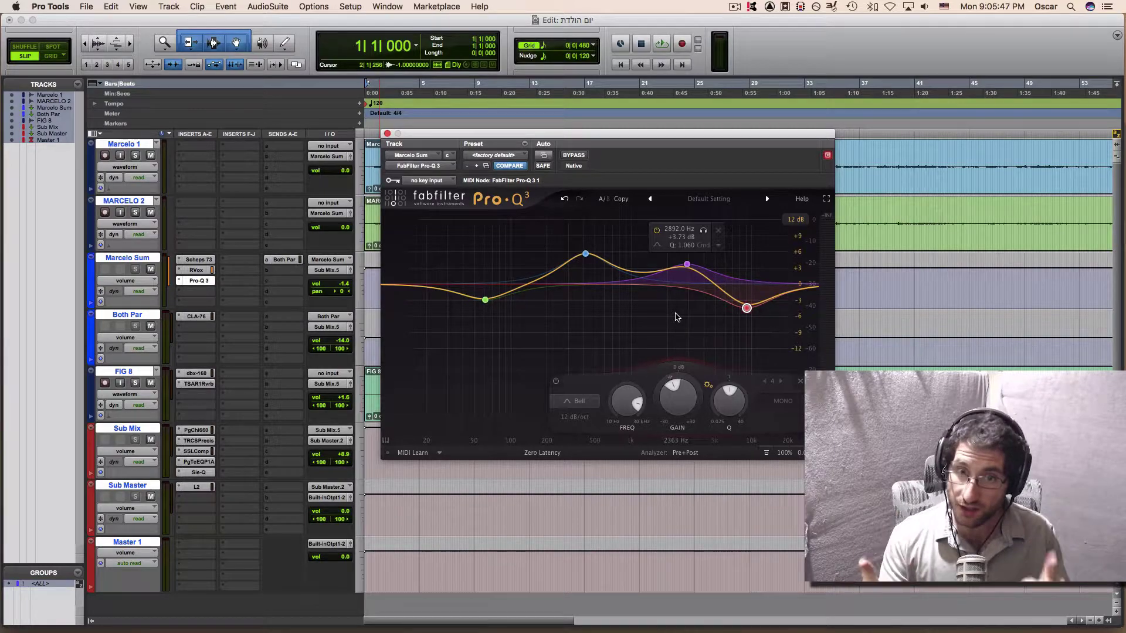
key(space)
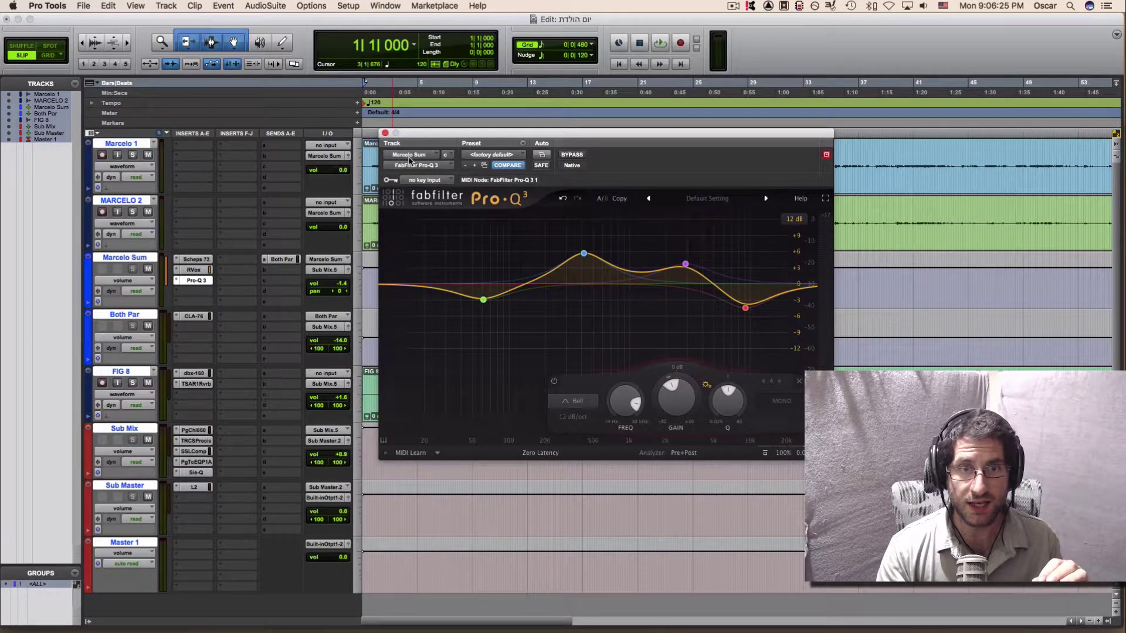
Close and reopen Pro-Q 3, delete all four bands, and close the plug-in window
click(385, 133)
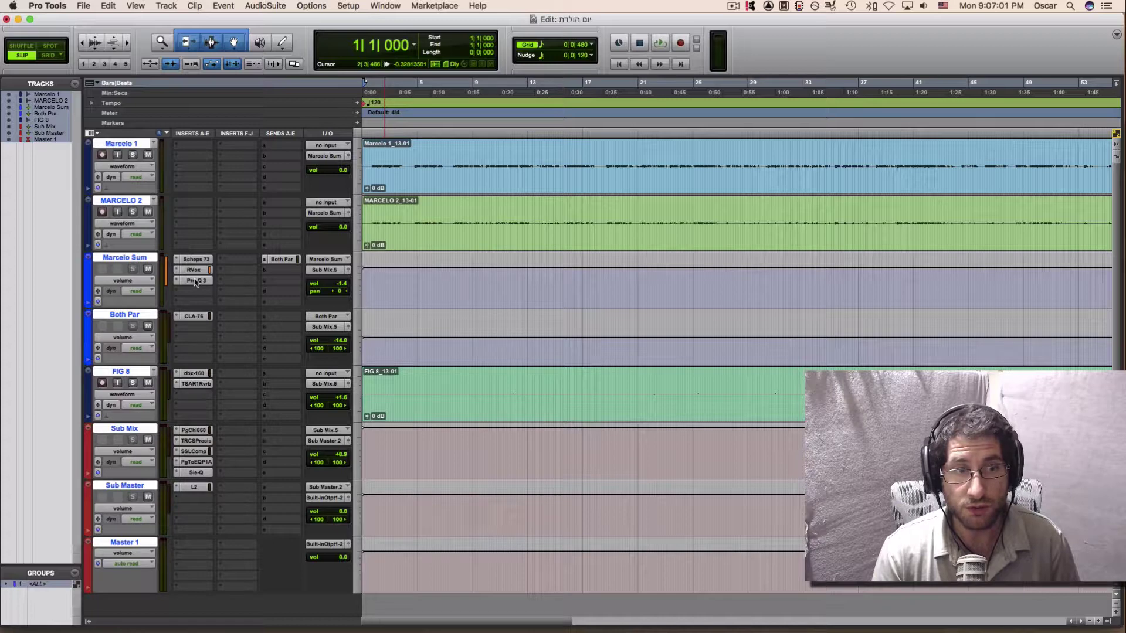
click(196, 280)
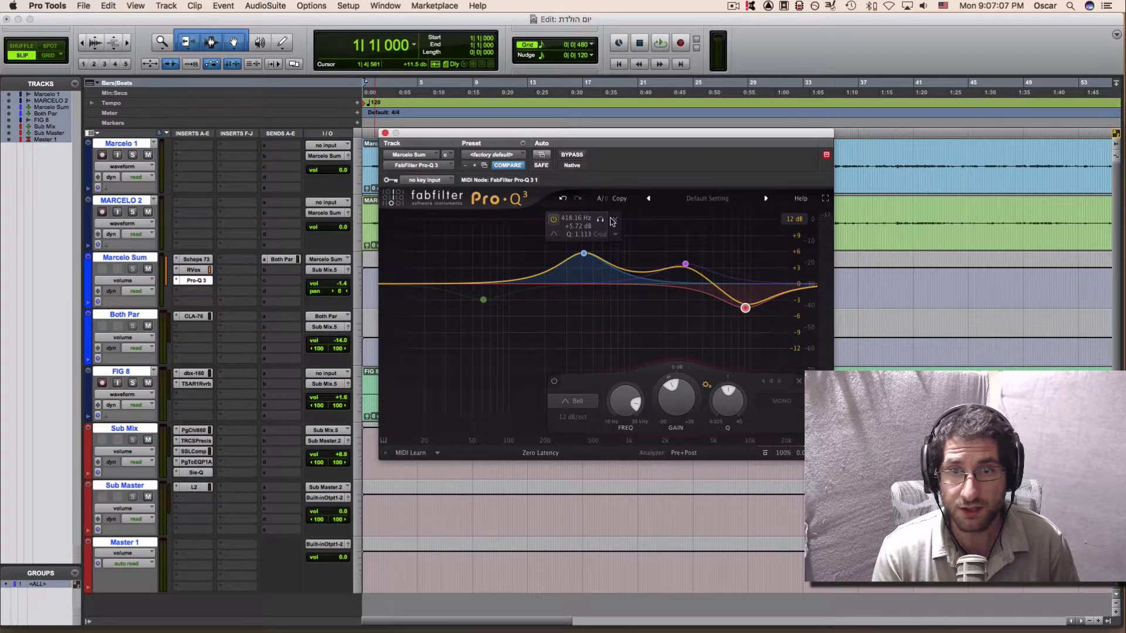
double_click(584, 255)
double_click(483, 300)
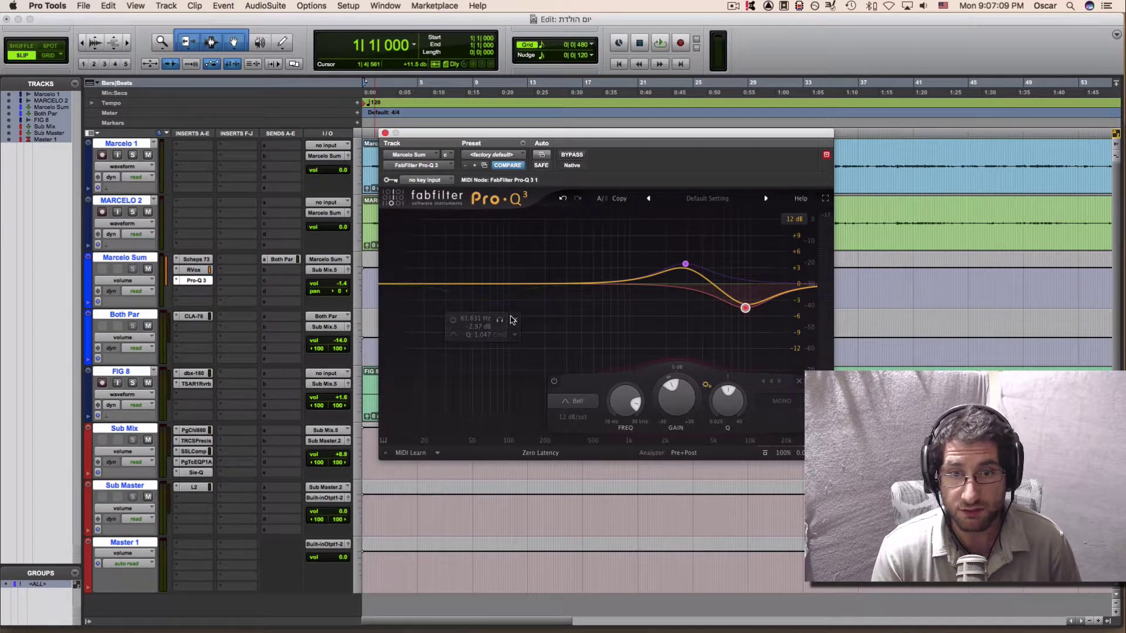
click(719, 233)
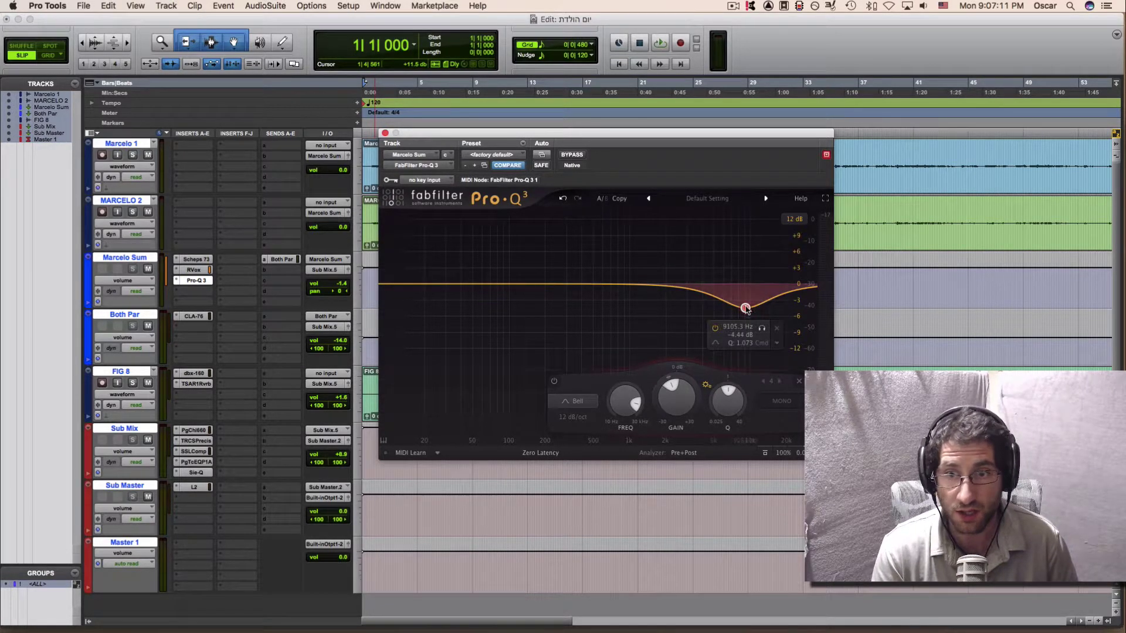
double_click(745, 307)
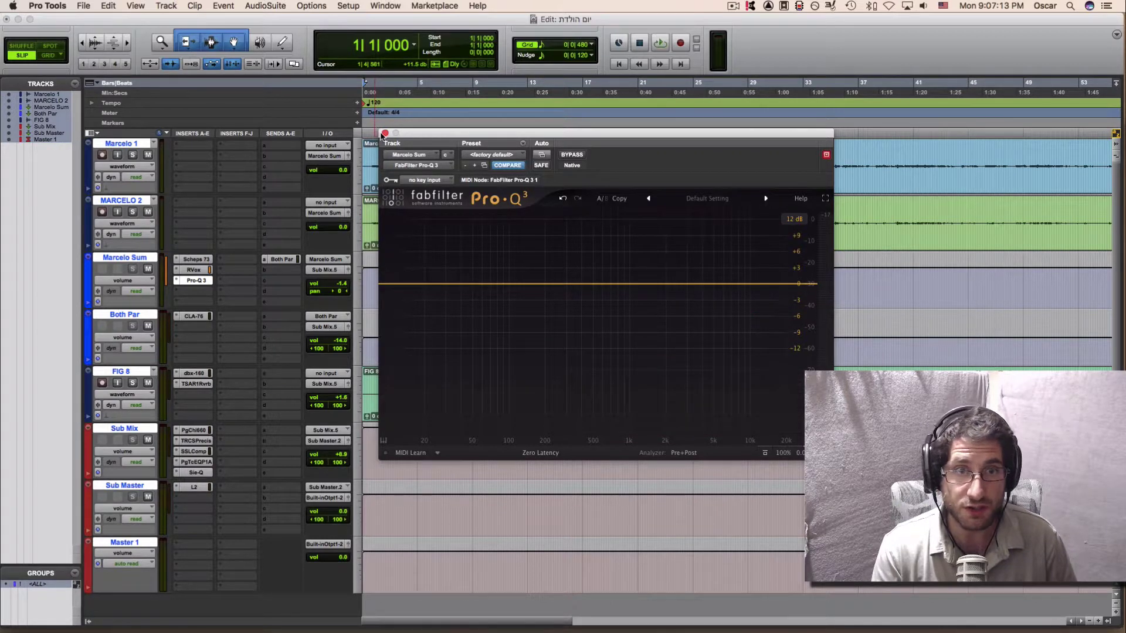
click(385, 133)
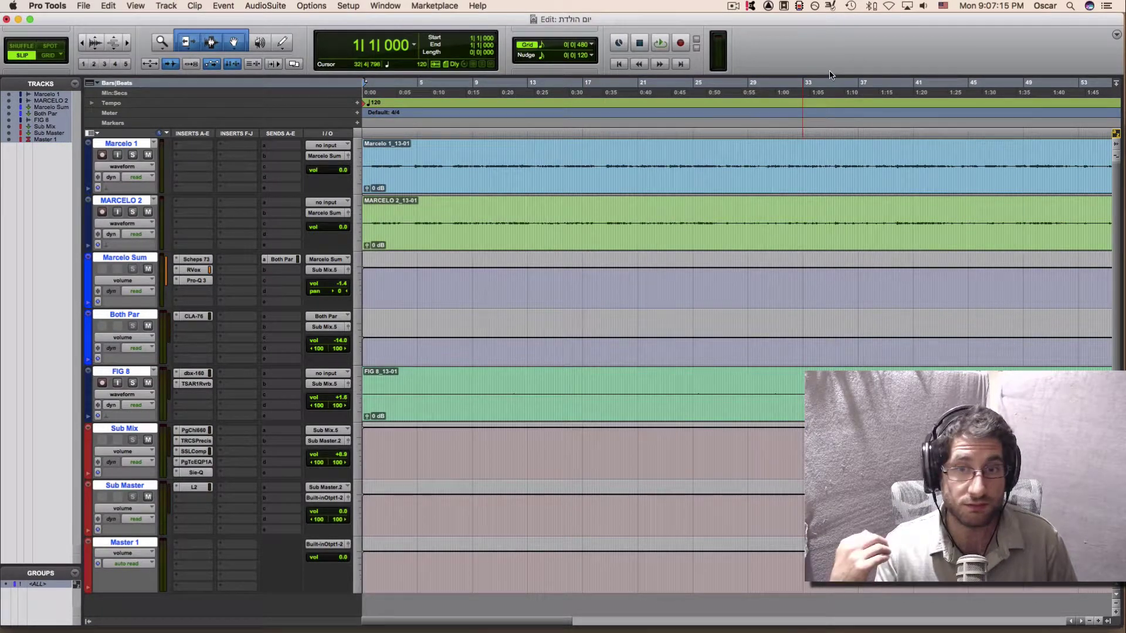